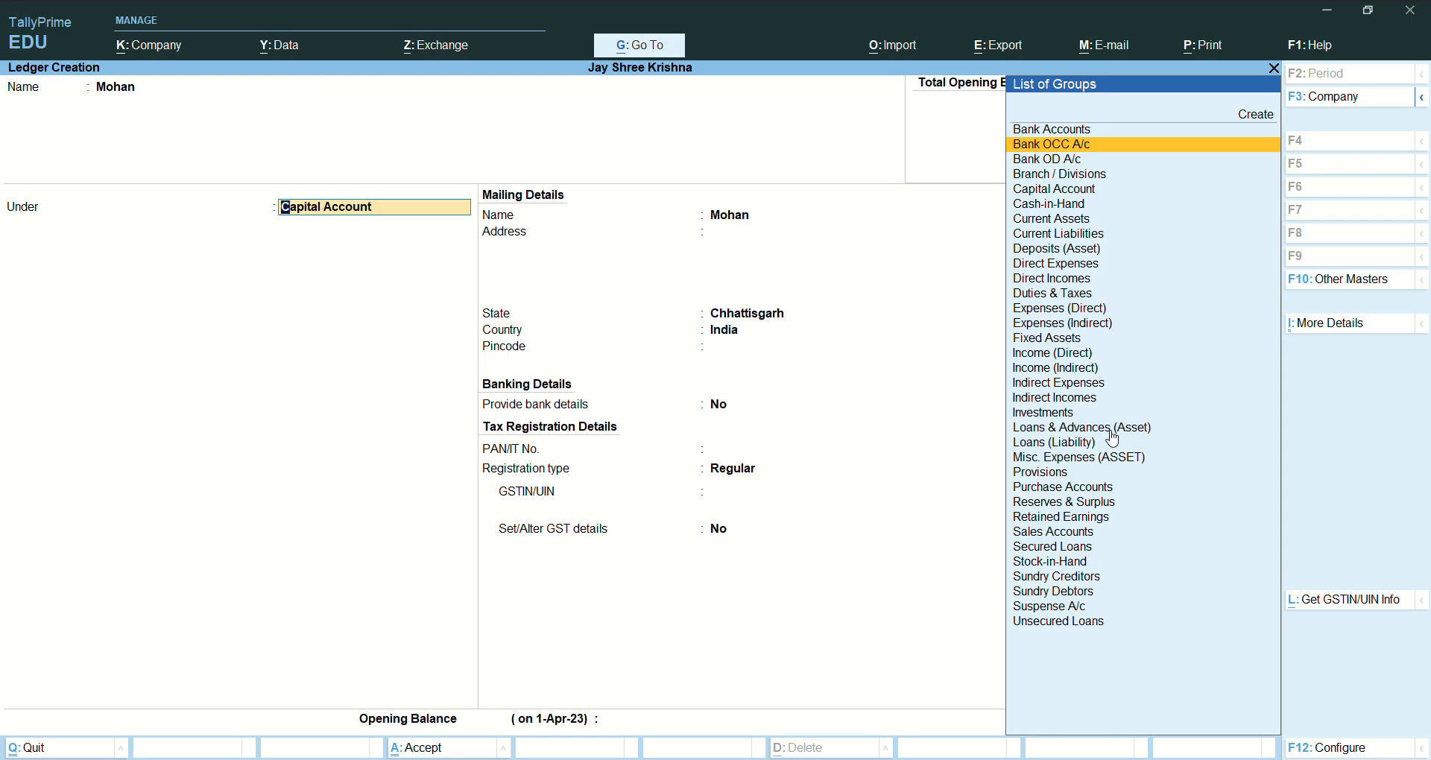
Step: Review the available account groups for the new ledger one by one, from Bank Accounts through Unsecured Loans
key("Up")
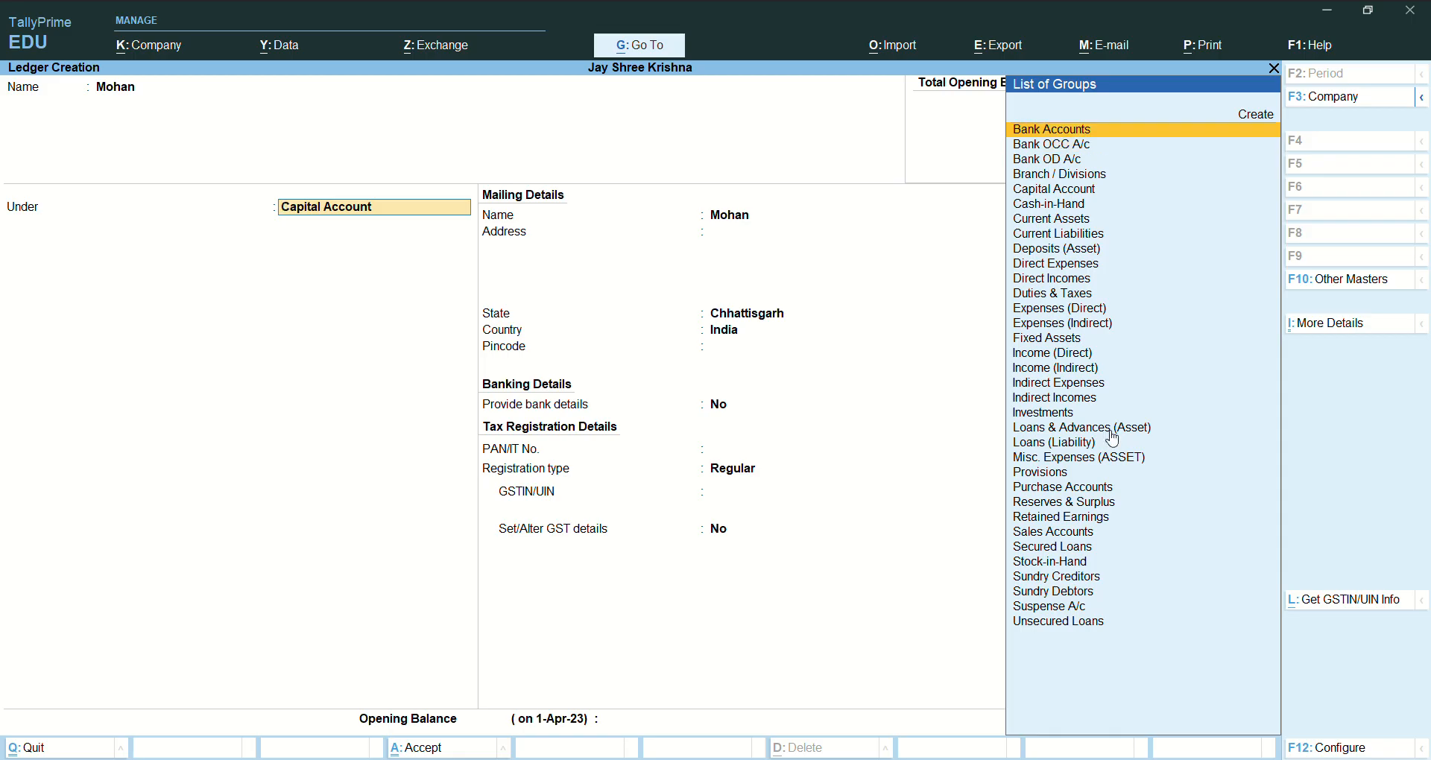
key("Down")
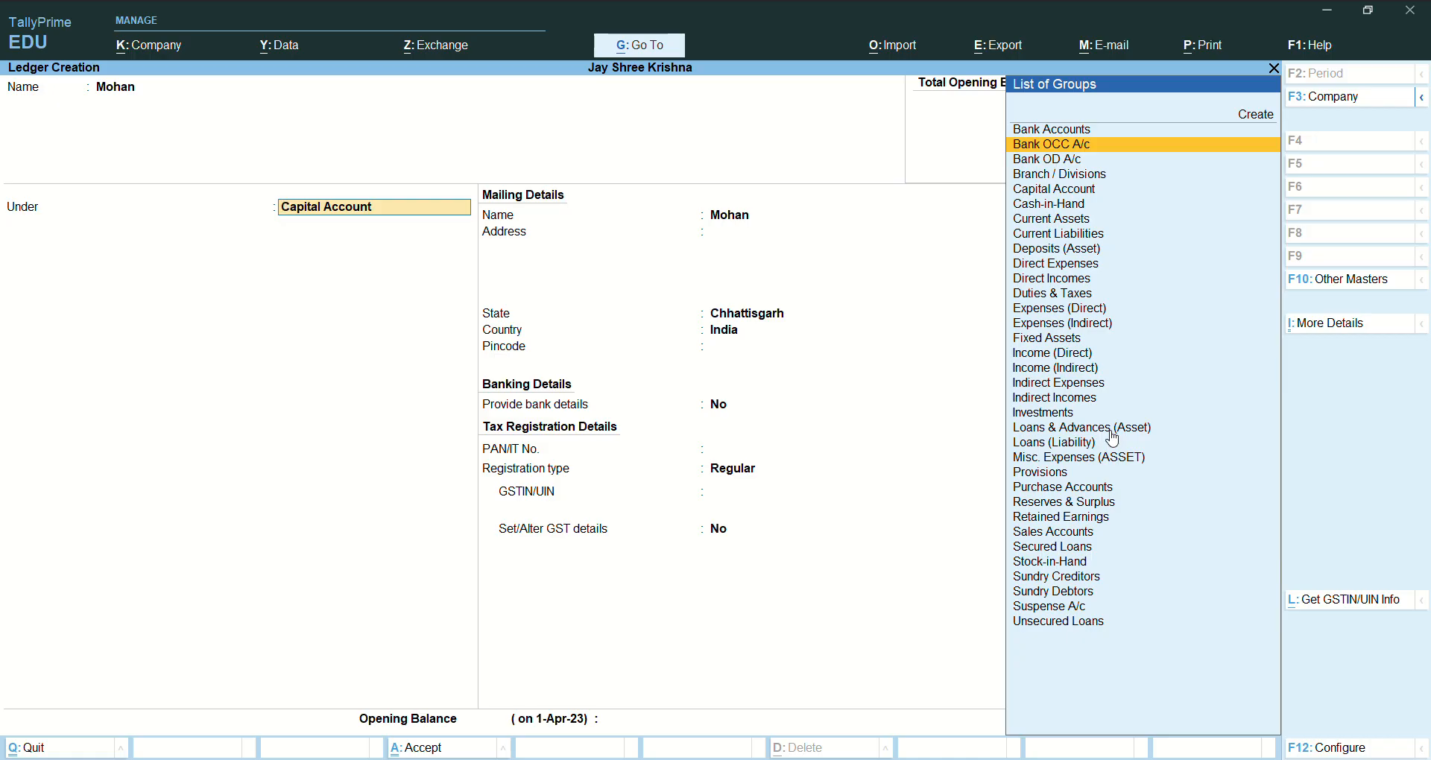
key("Down")
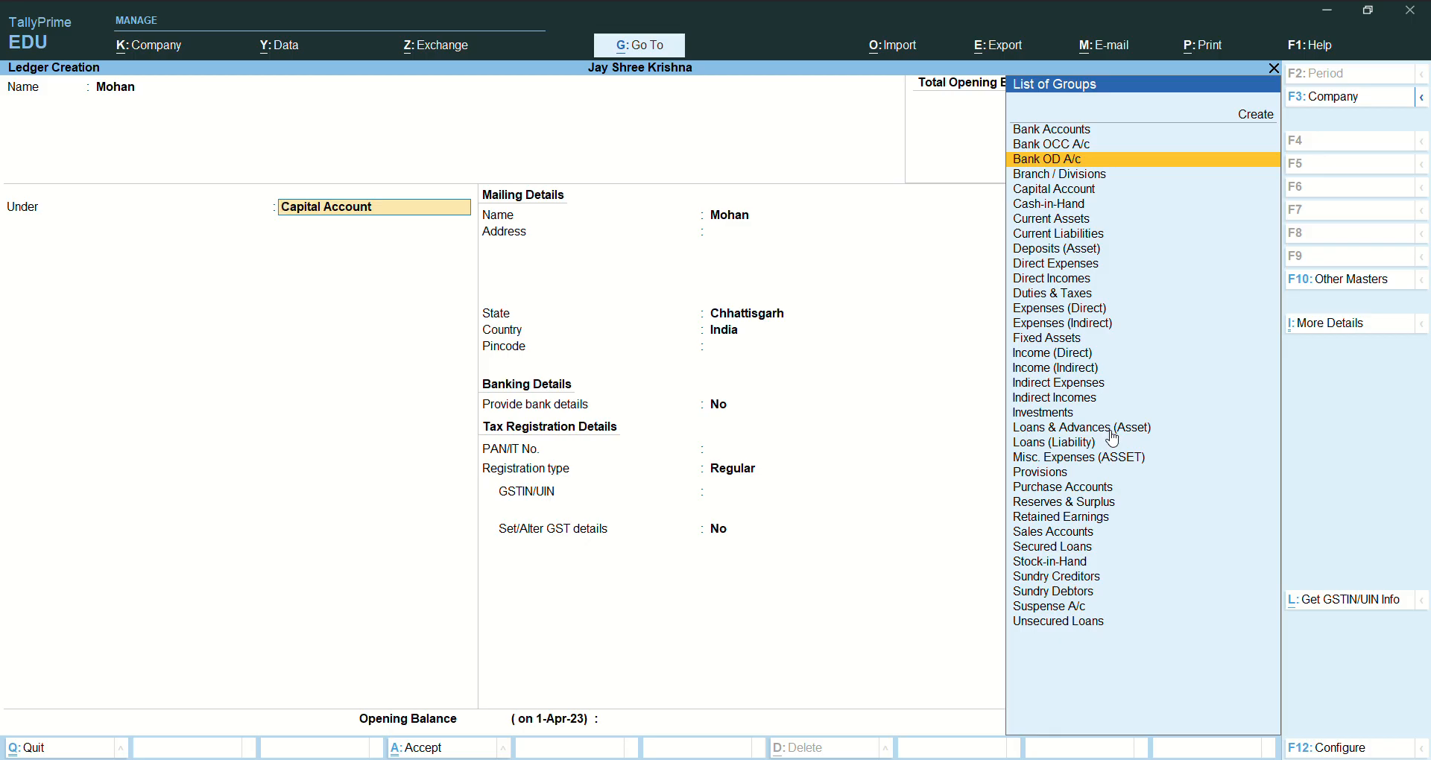
key("Down")
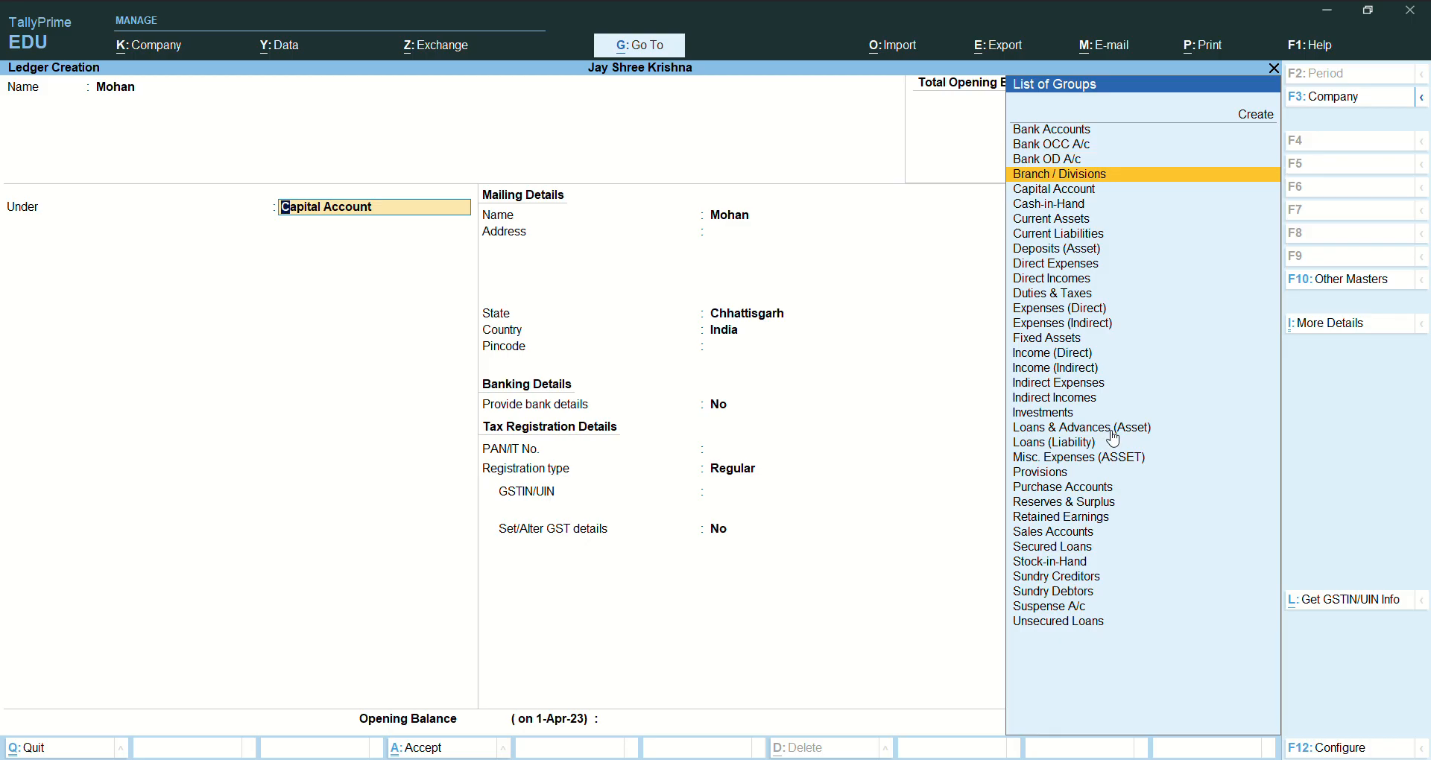
key("Down")
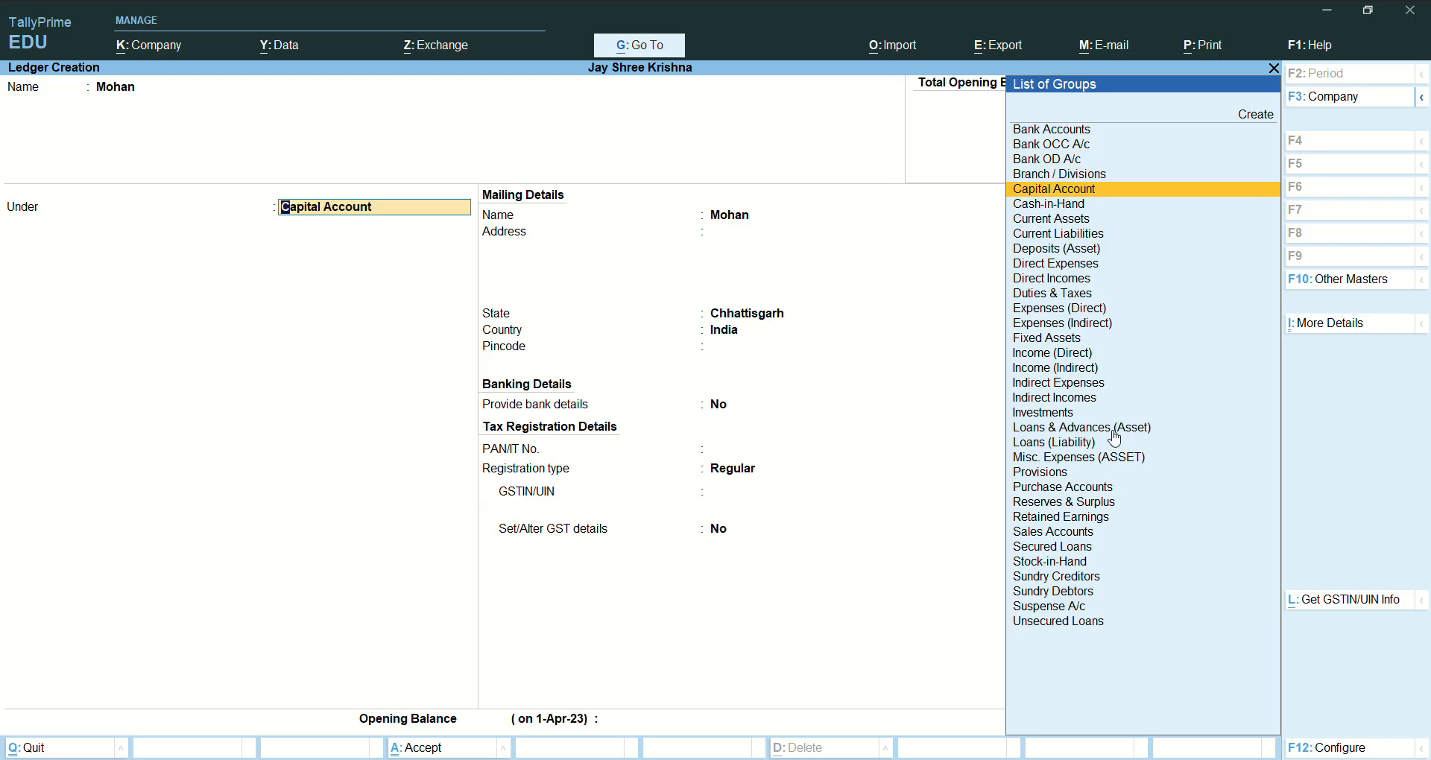
key("Down")
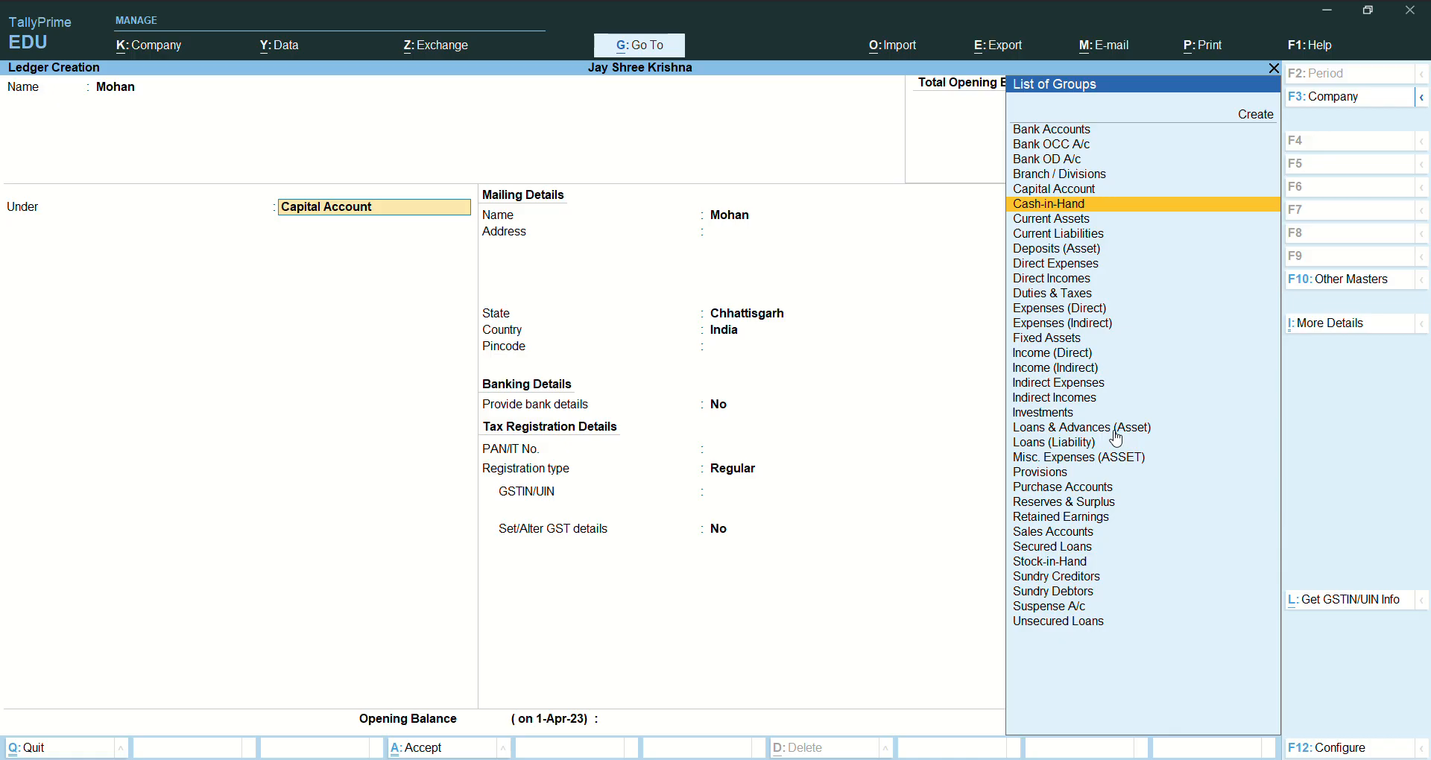
key("Down")
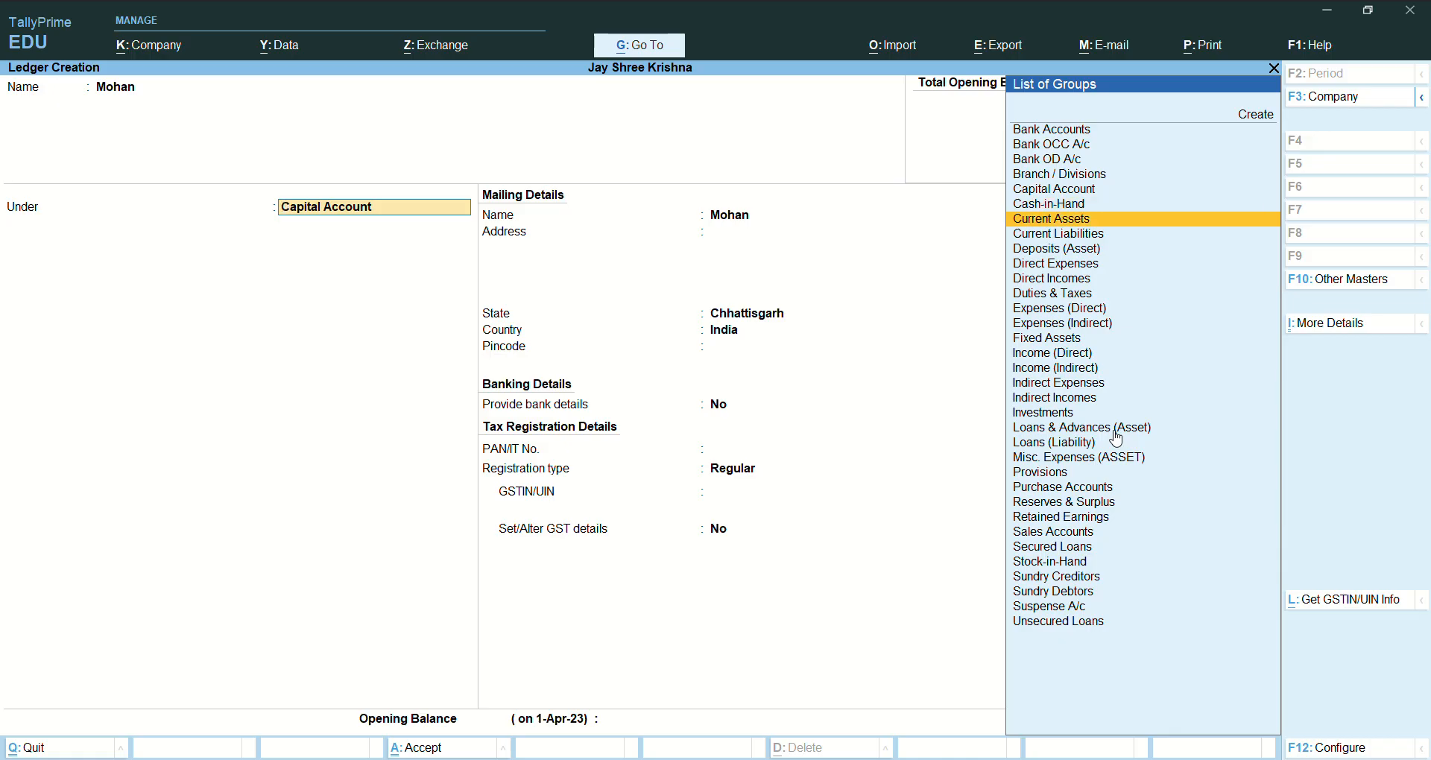
key("Down")
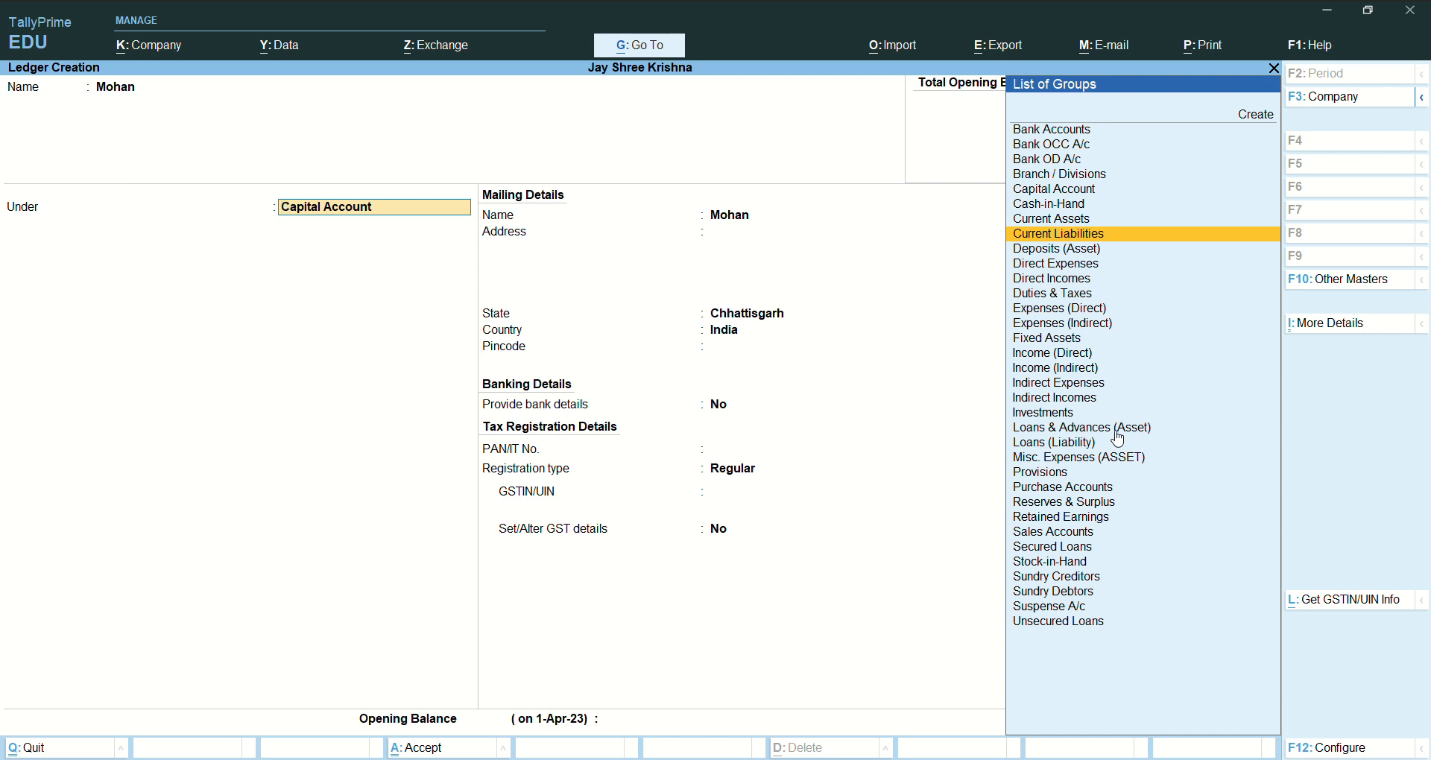
key("Down")
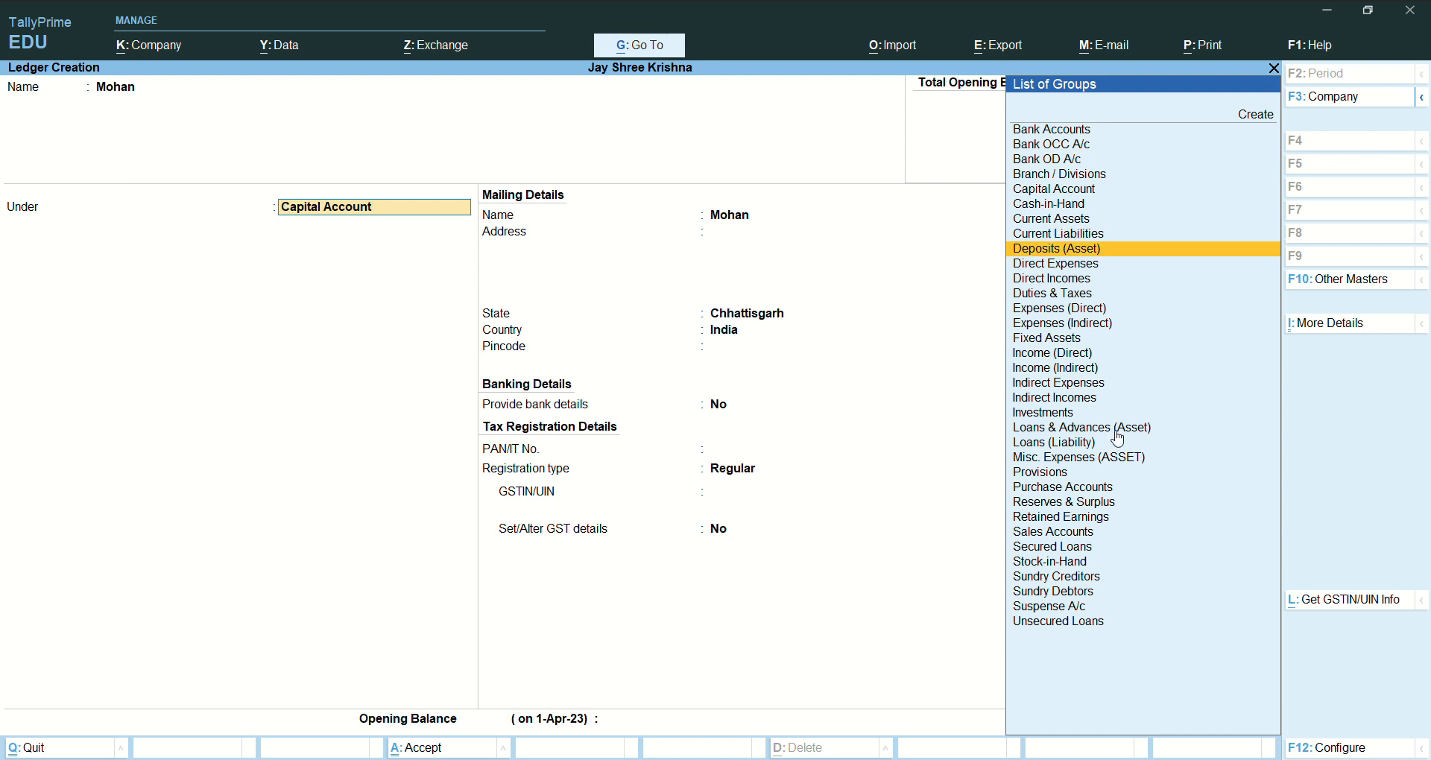
key("Down")
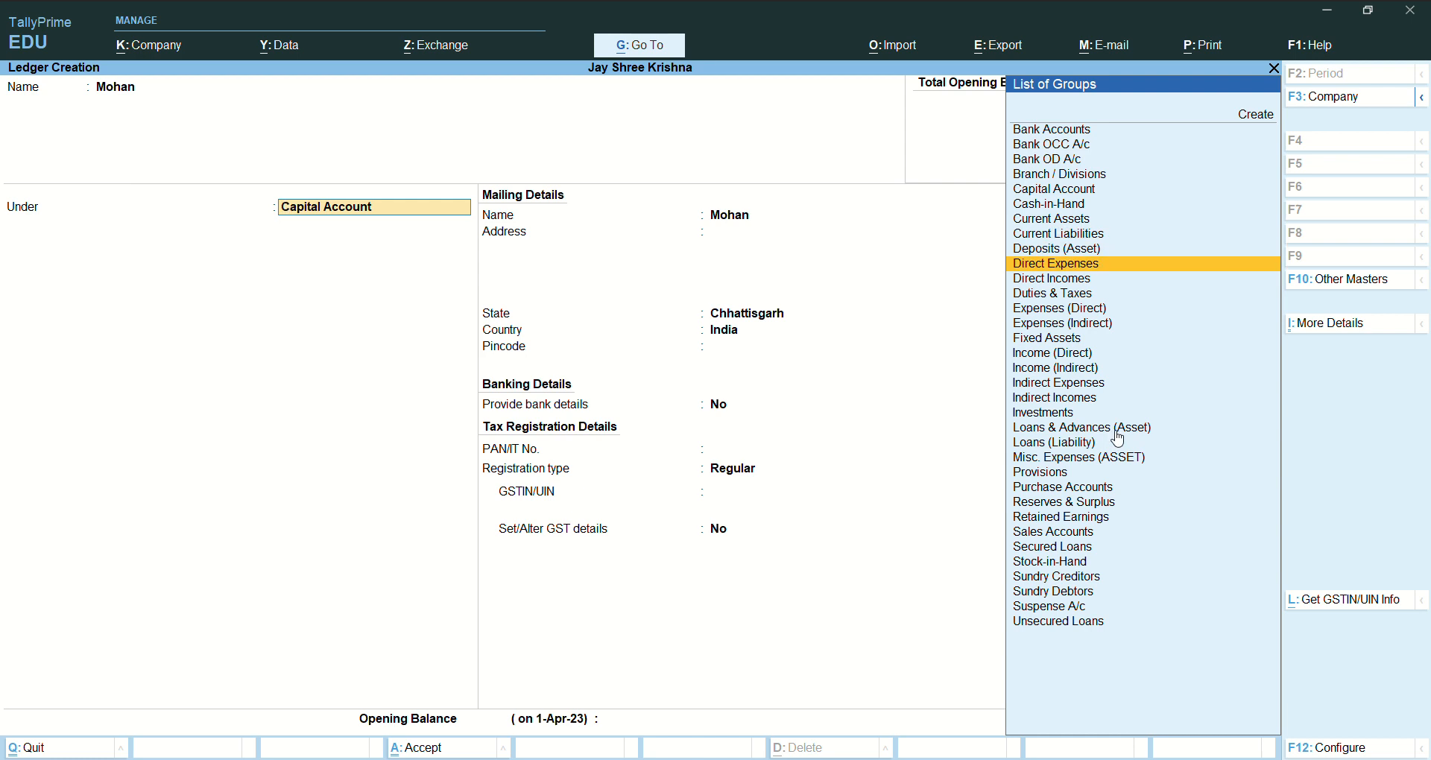
key("Down")
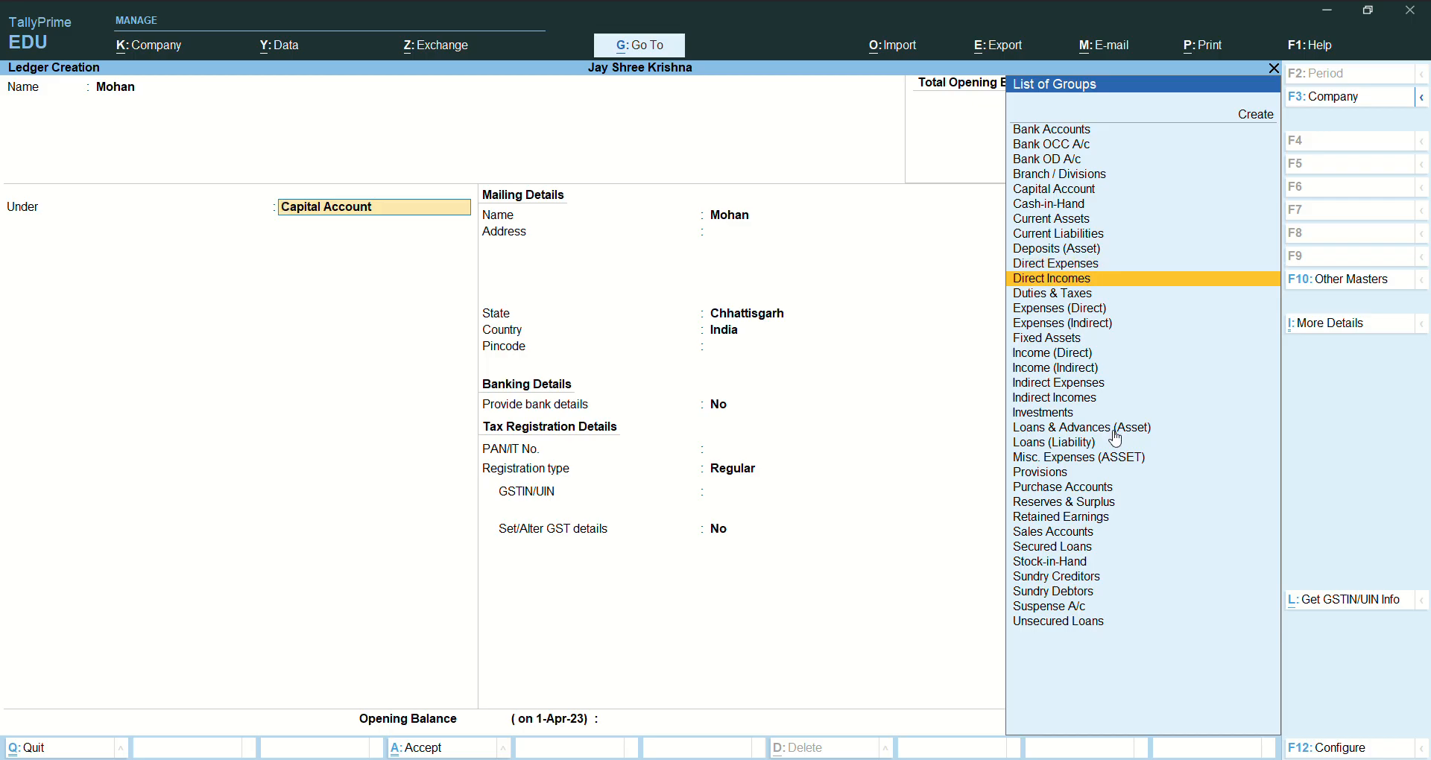
key("Down")
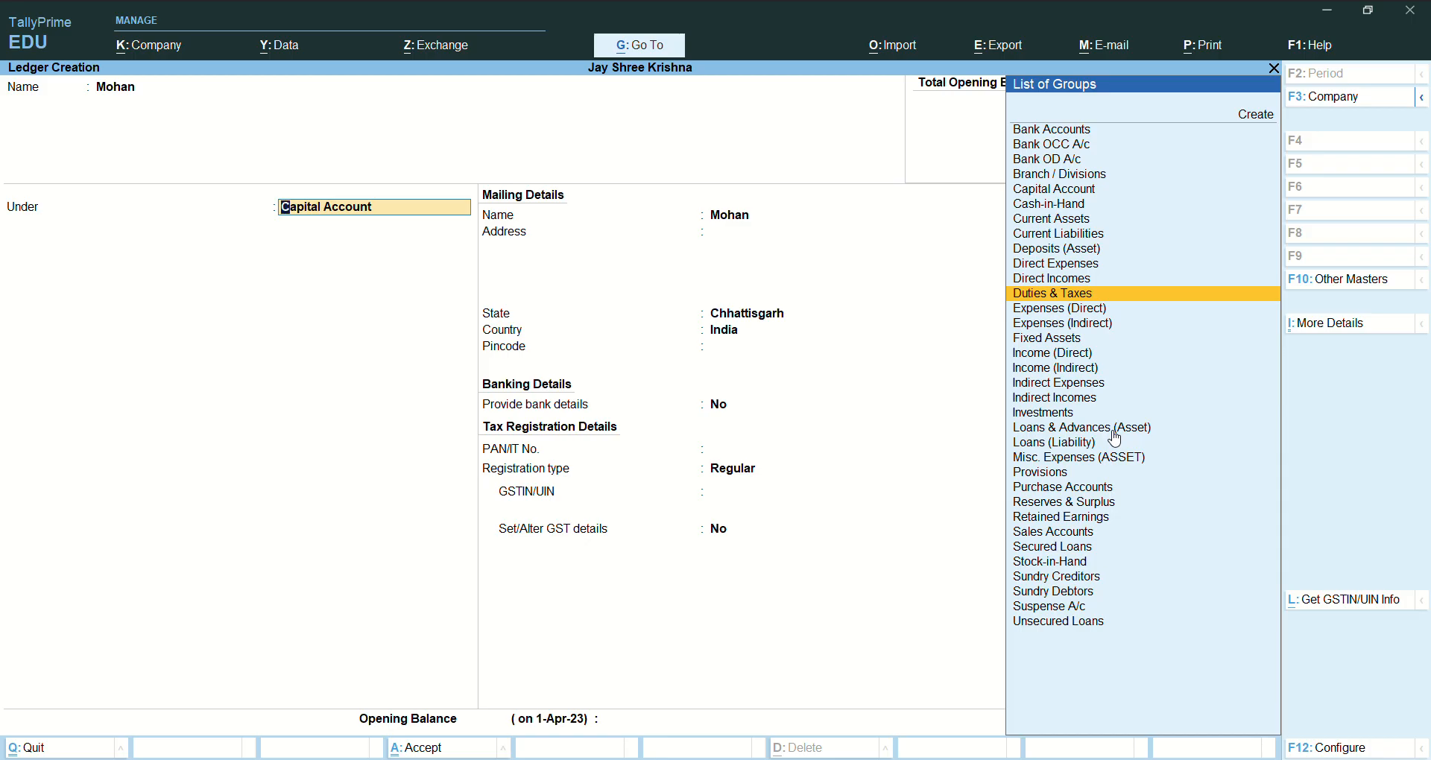
key("Down")
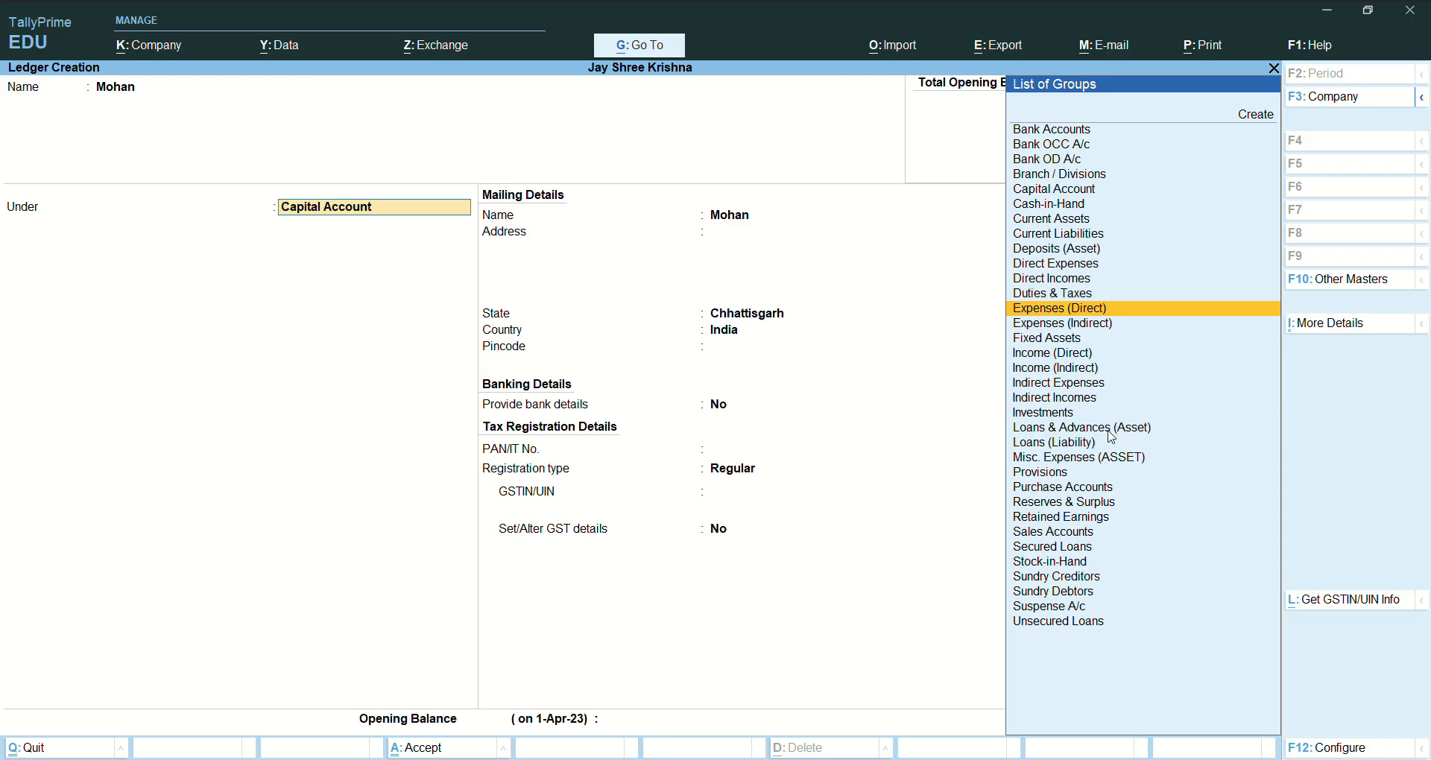
key("Down")
key("Down")
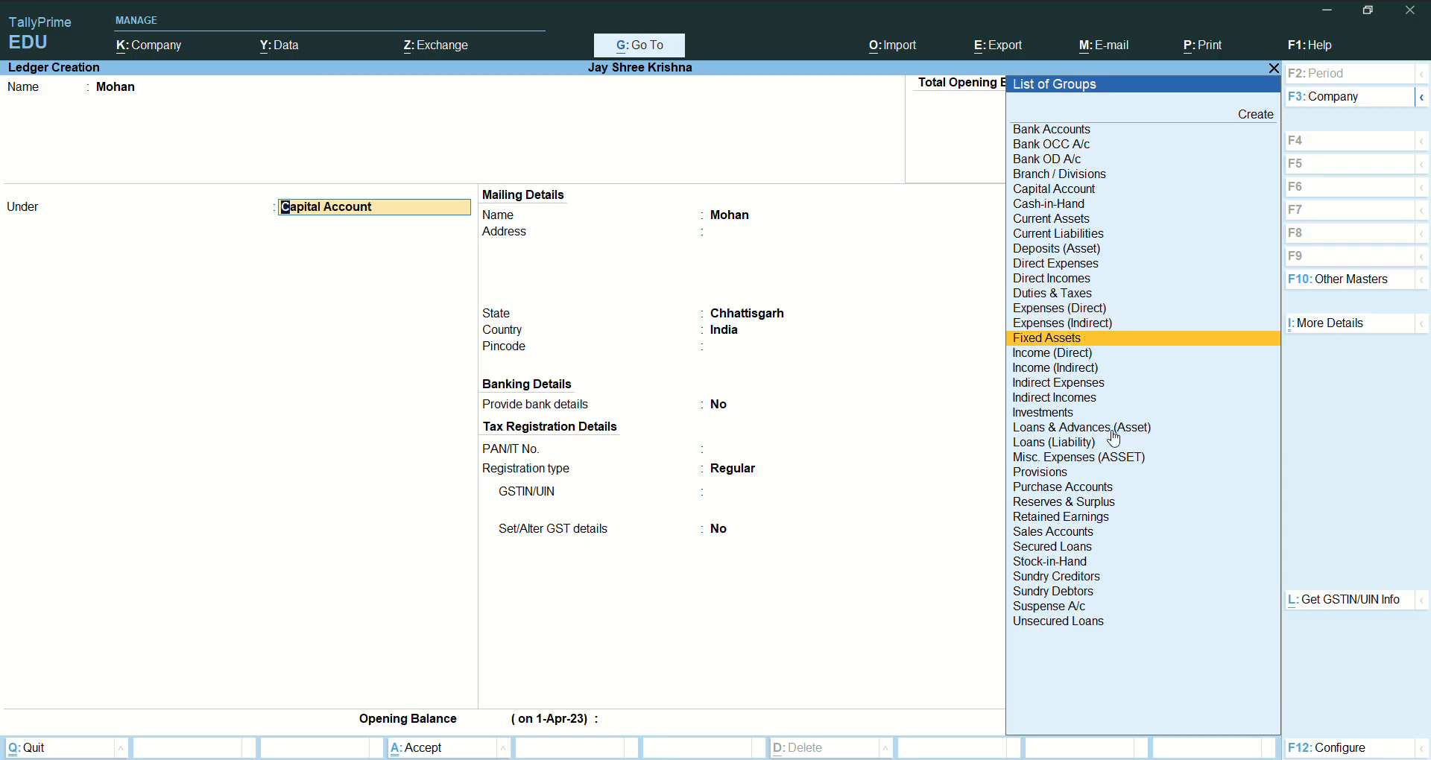
key("Down")
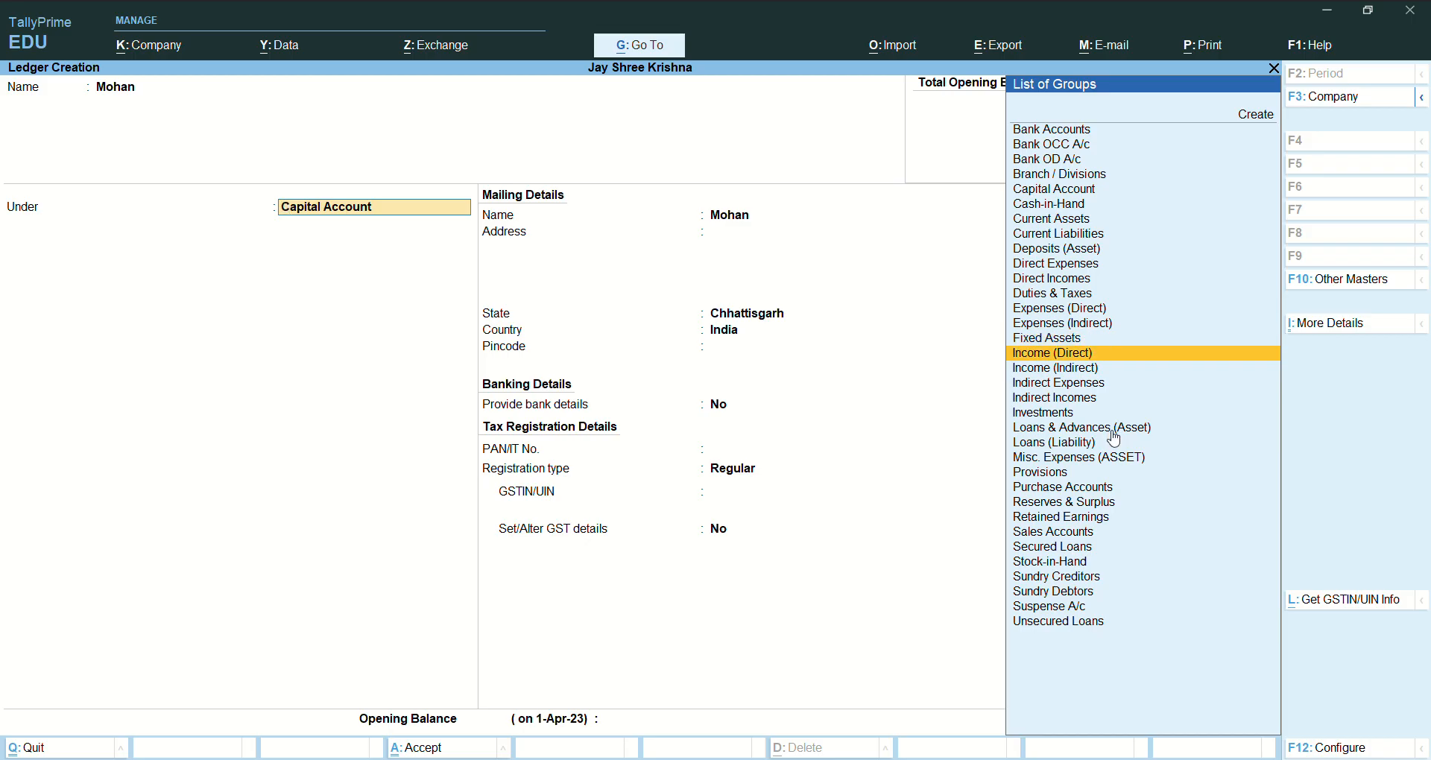
key("Down")
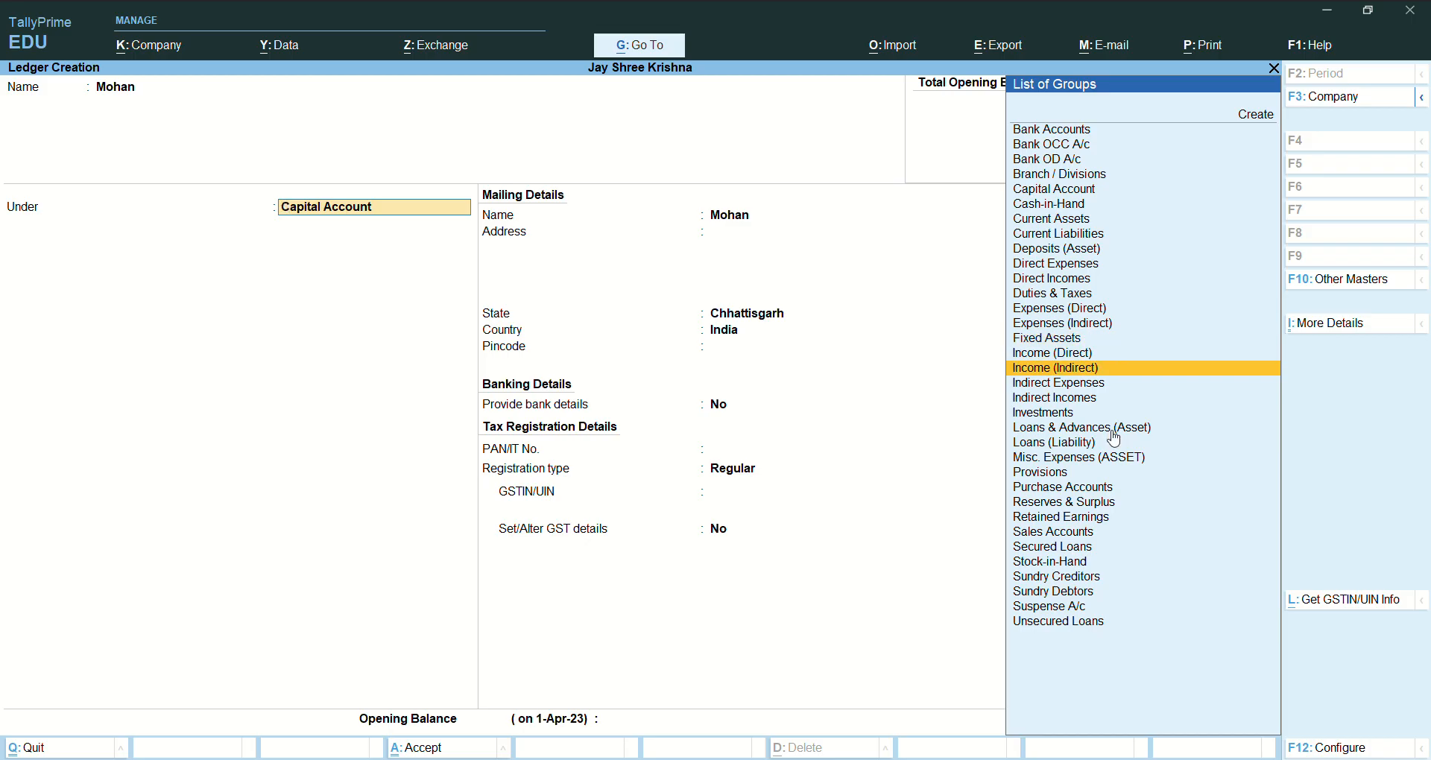
key("Down")
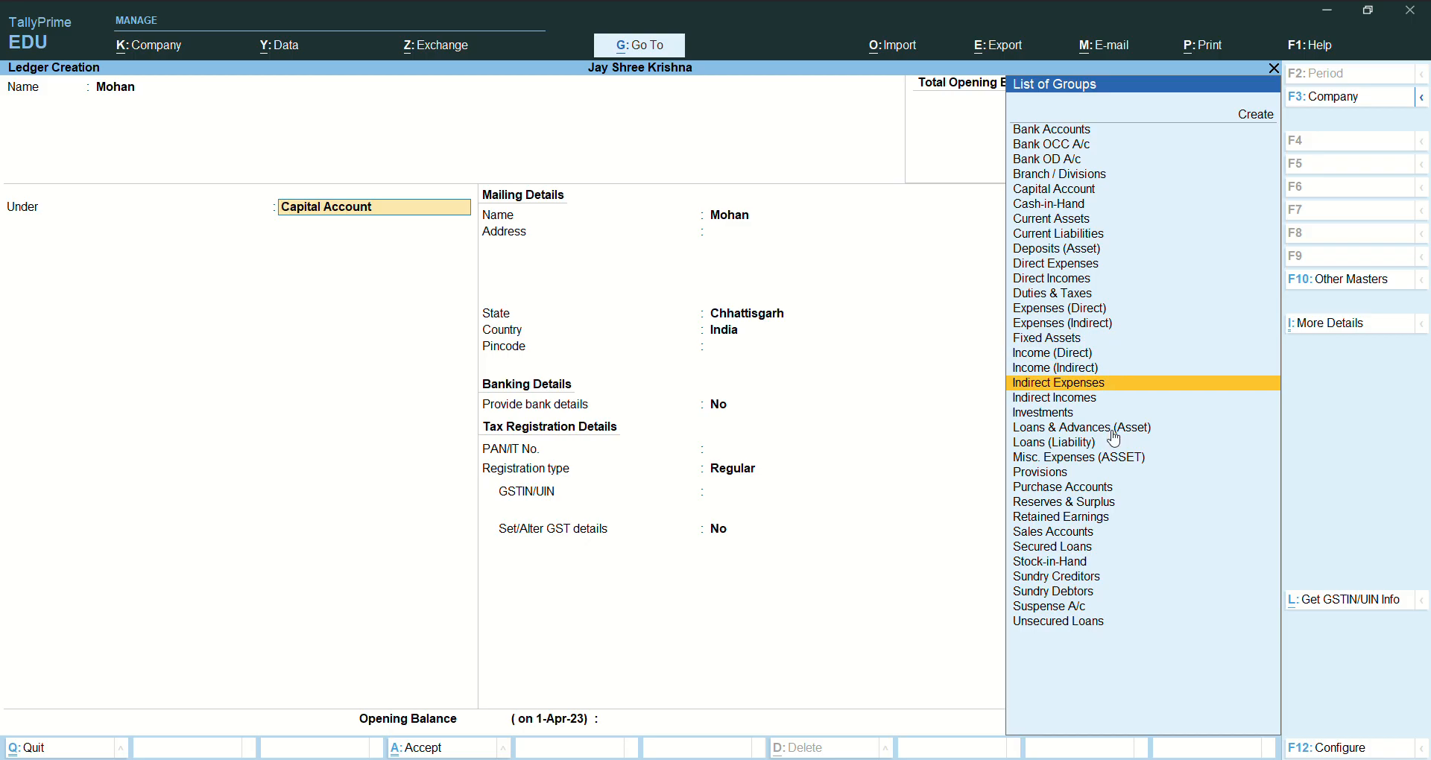
key("Down")
key("Down")
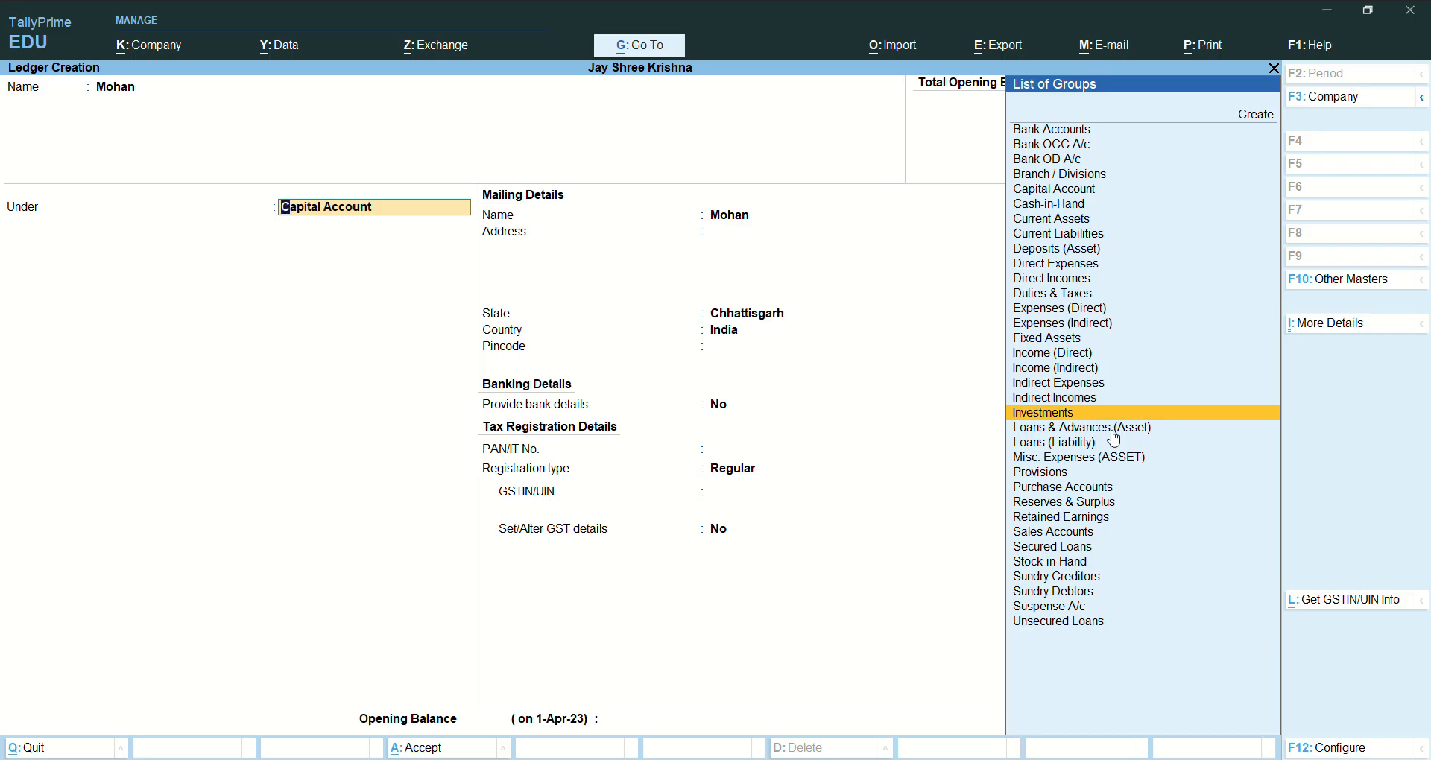
key("Down")
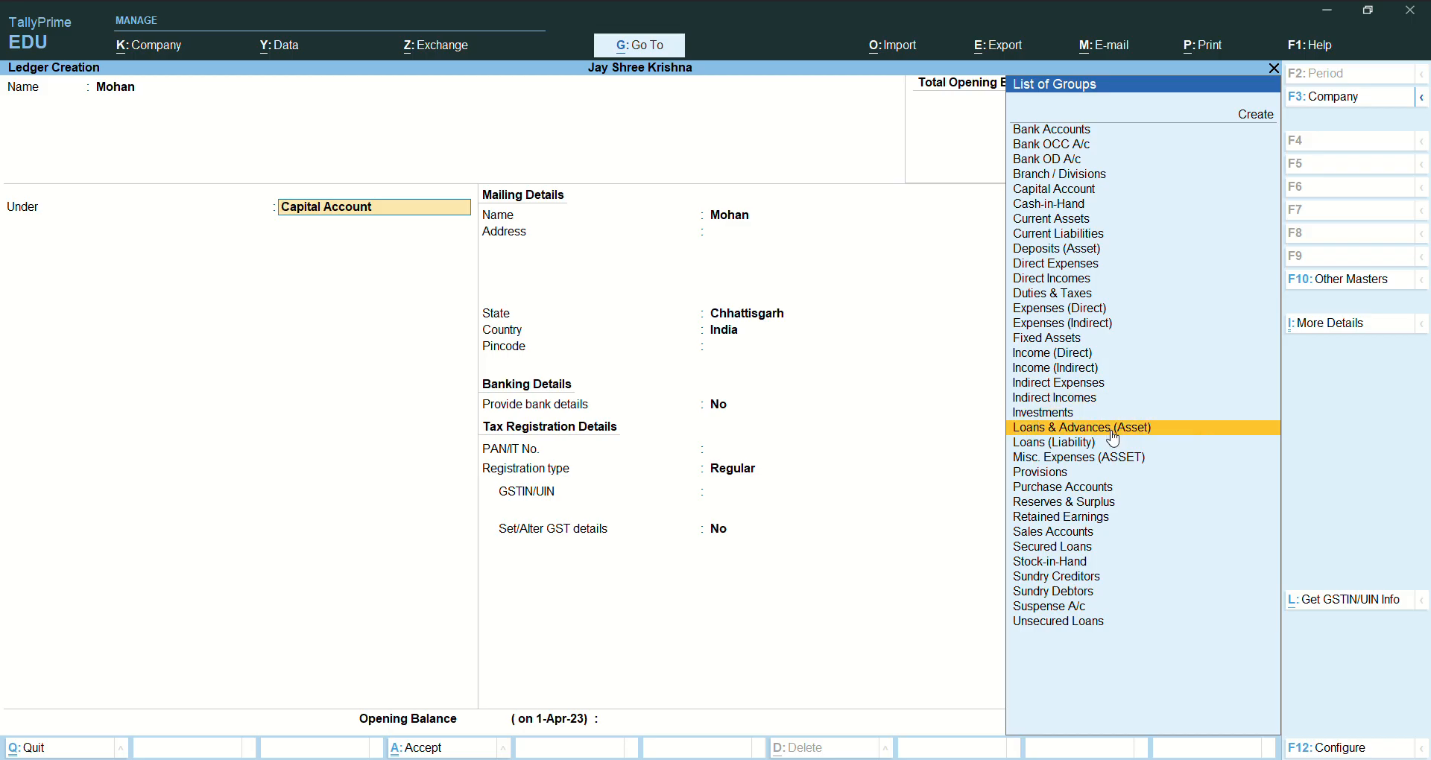
key("Down")
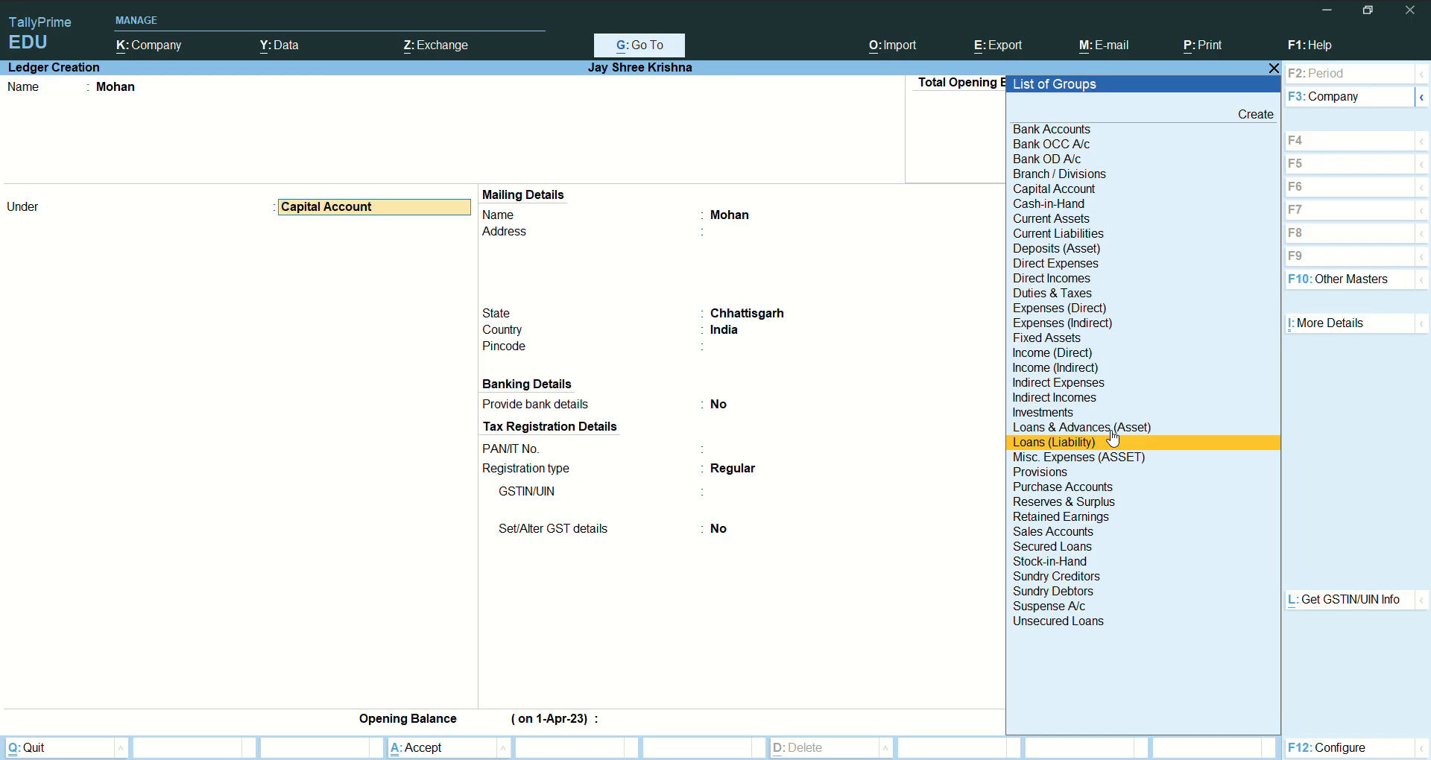
key("Down")
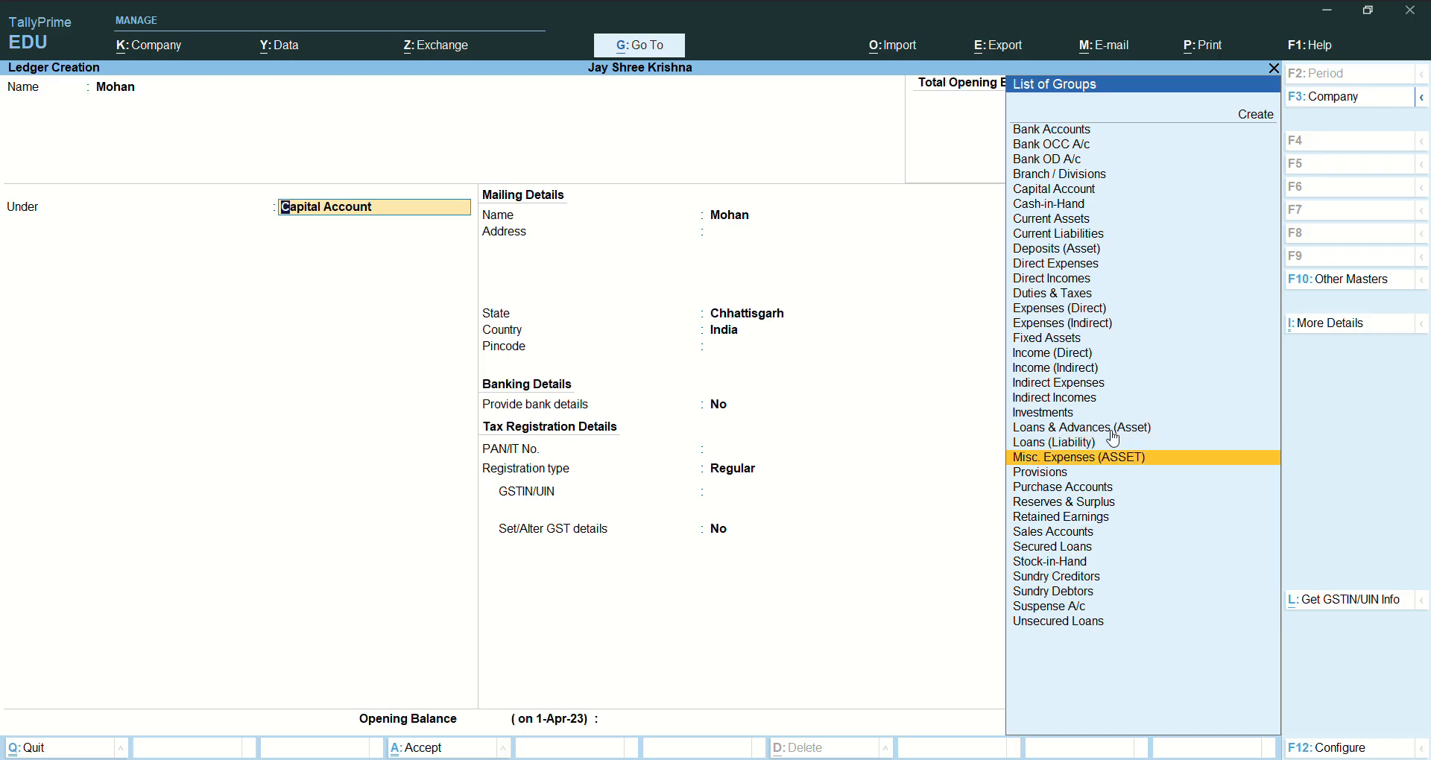
key("Down")
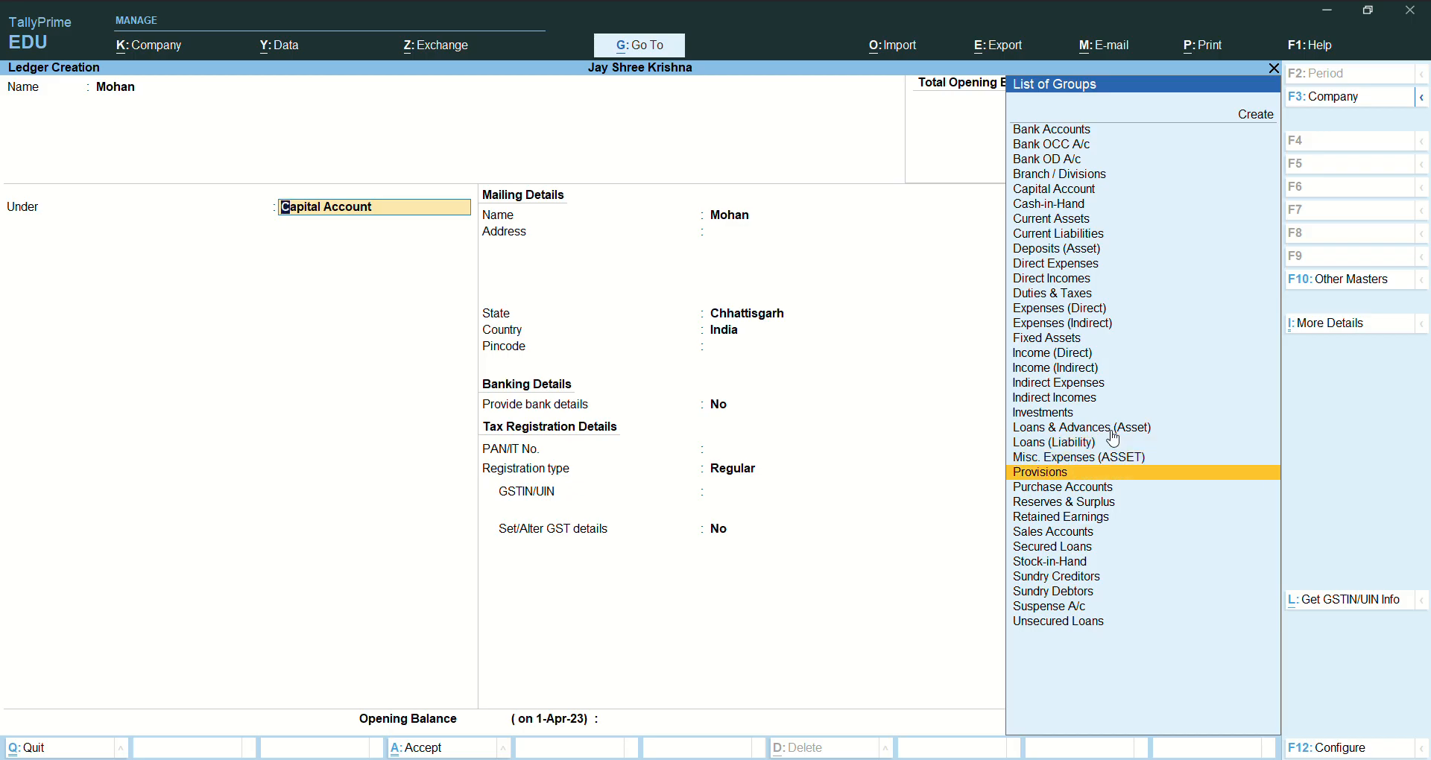
key("Down")
key("Down")
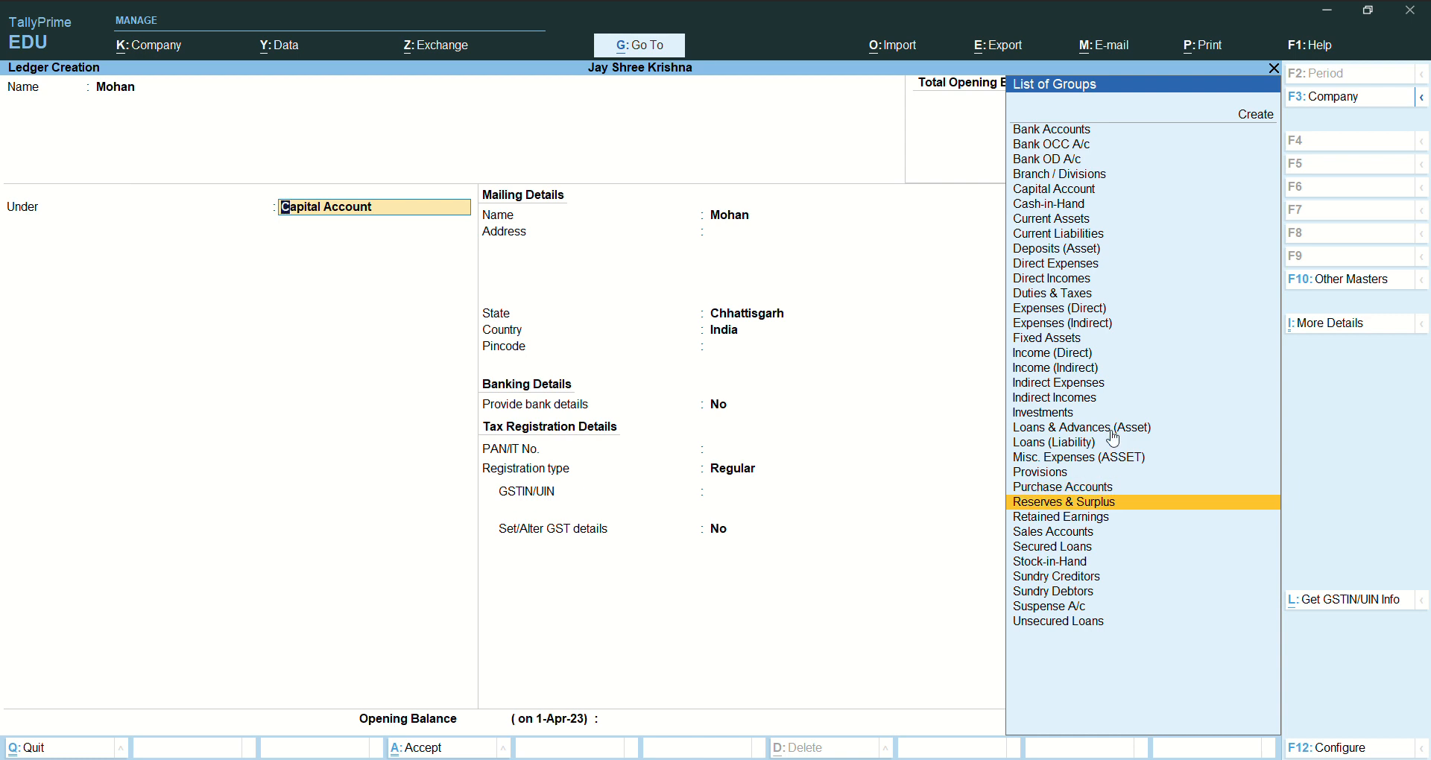
key("Down")
key("Down")
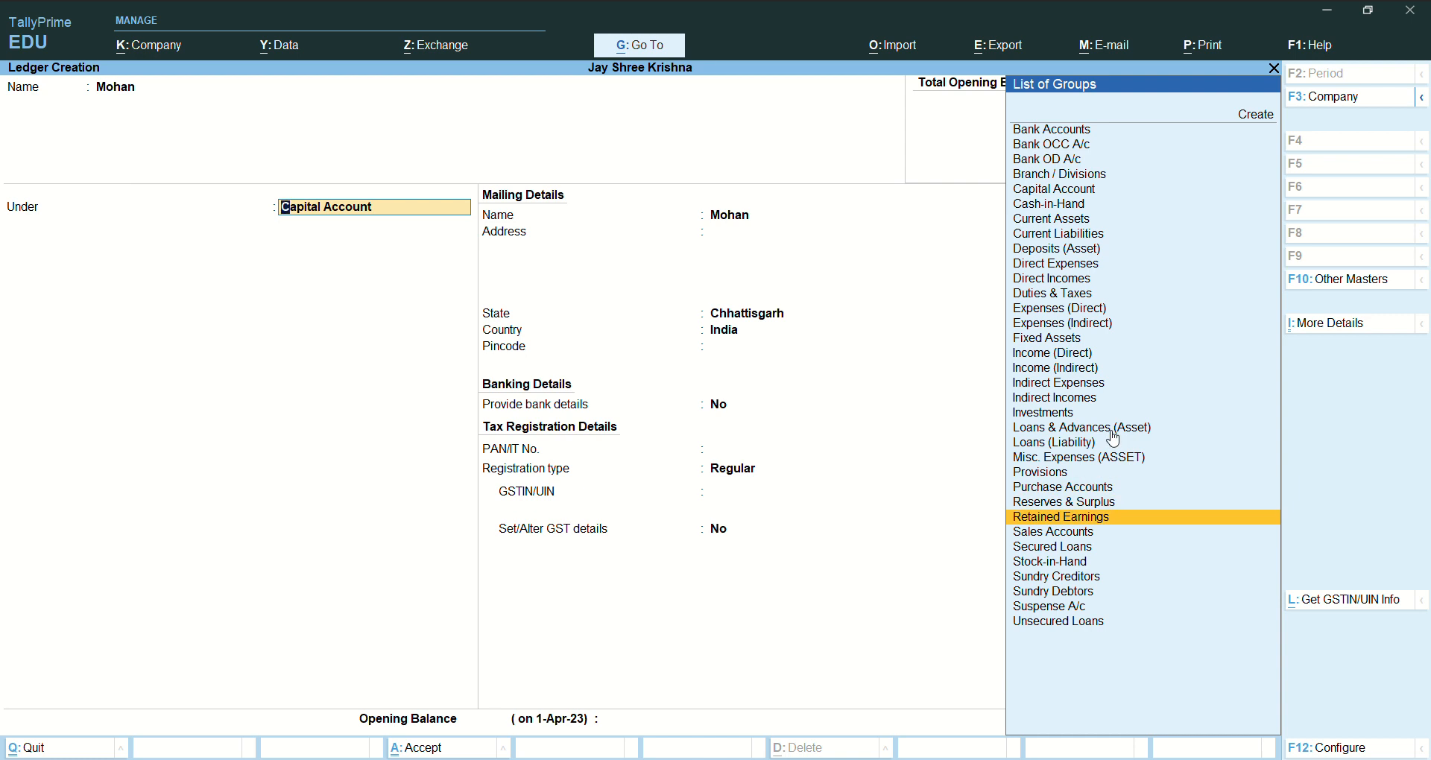
key("Down")
key("Down")
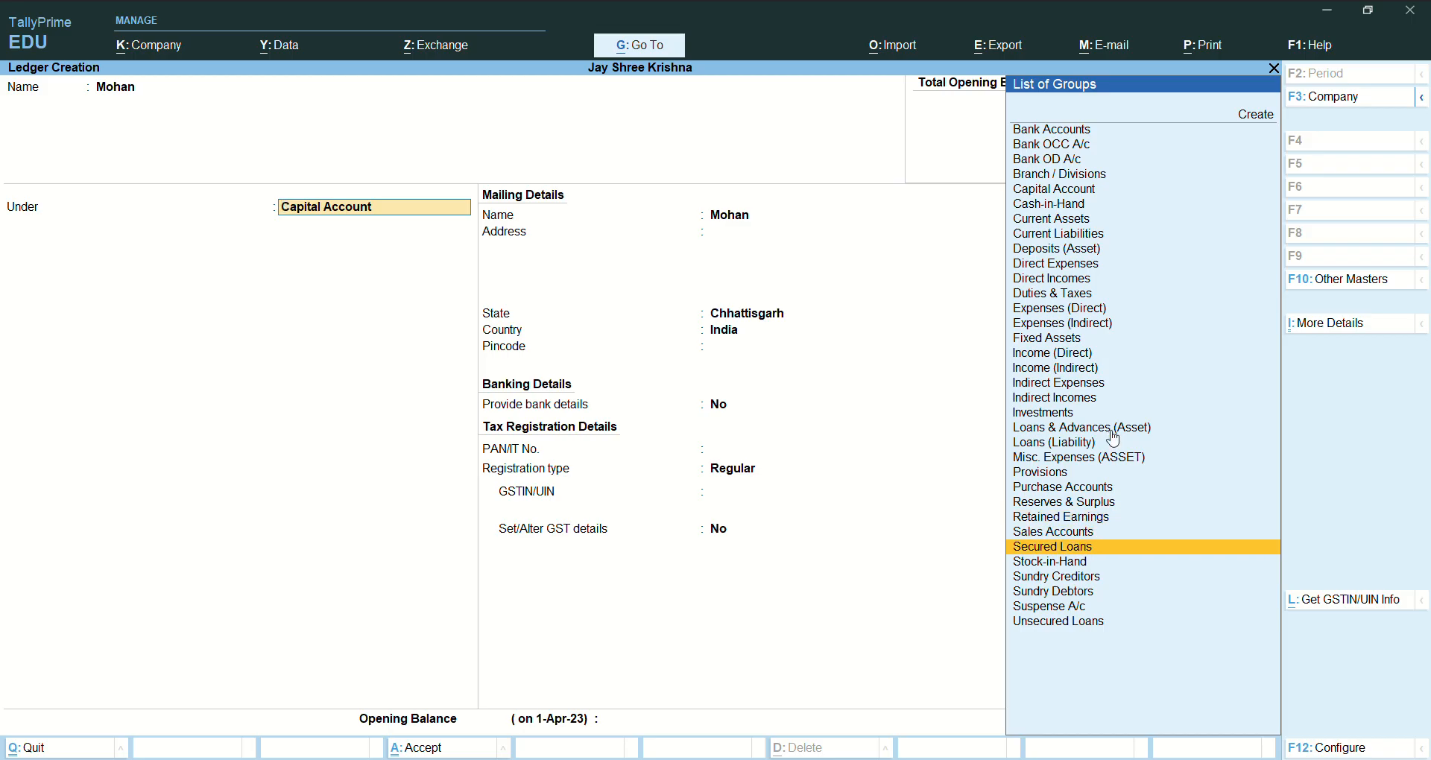
key("Down")
key("Down")
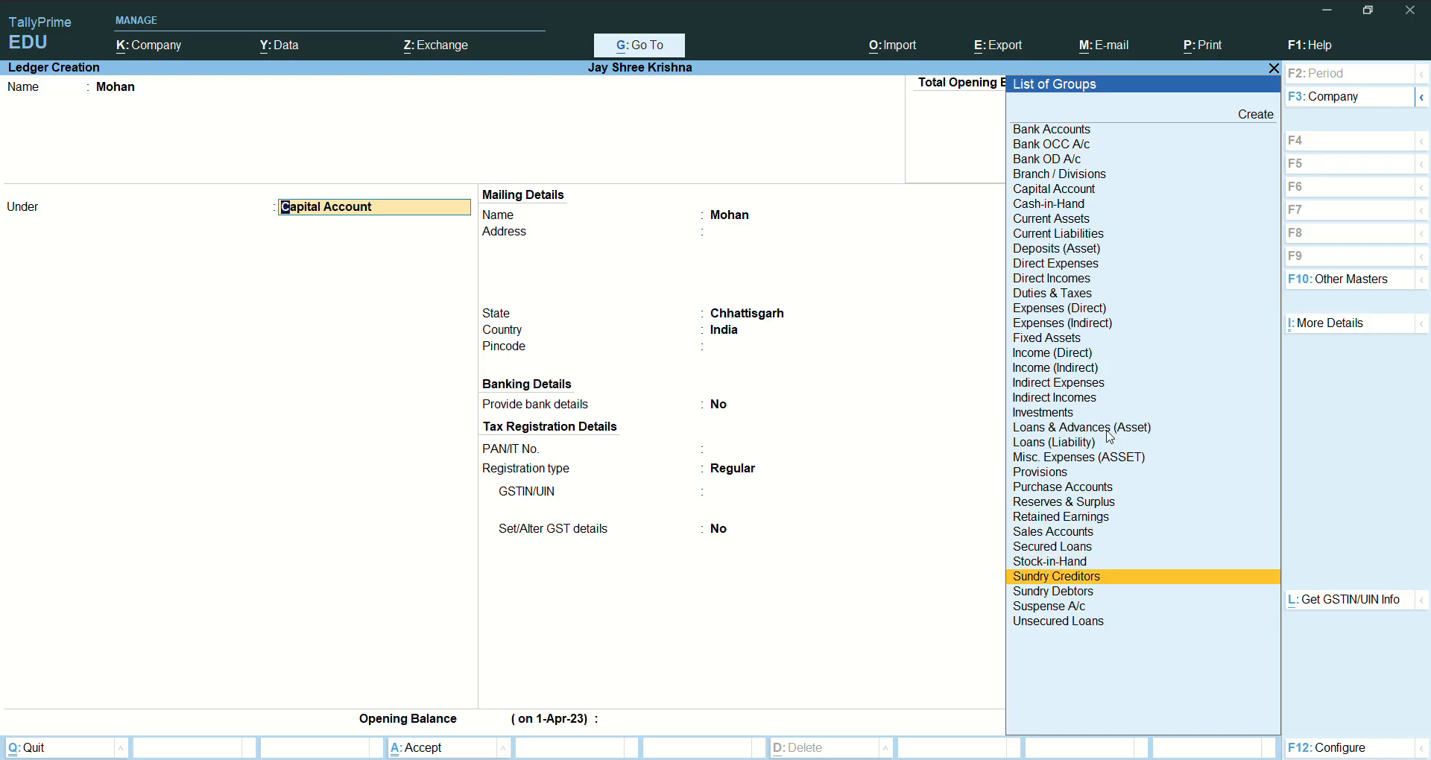
key("Down")
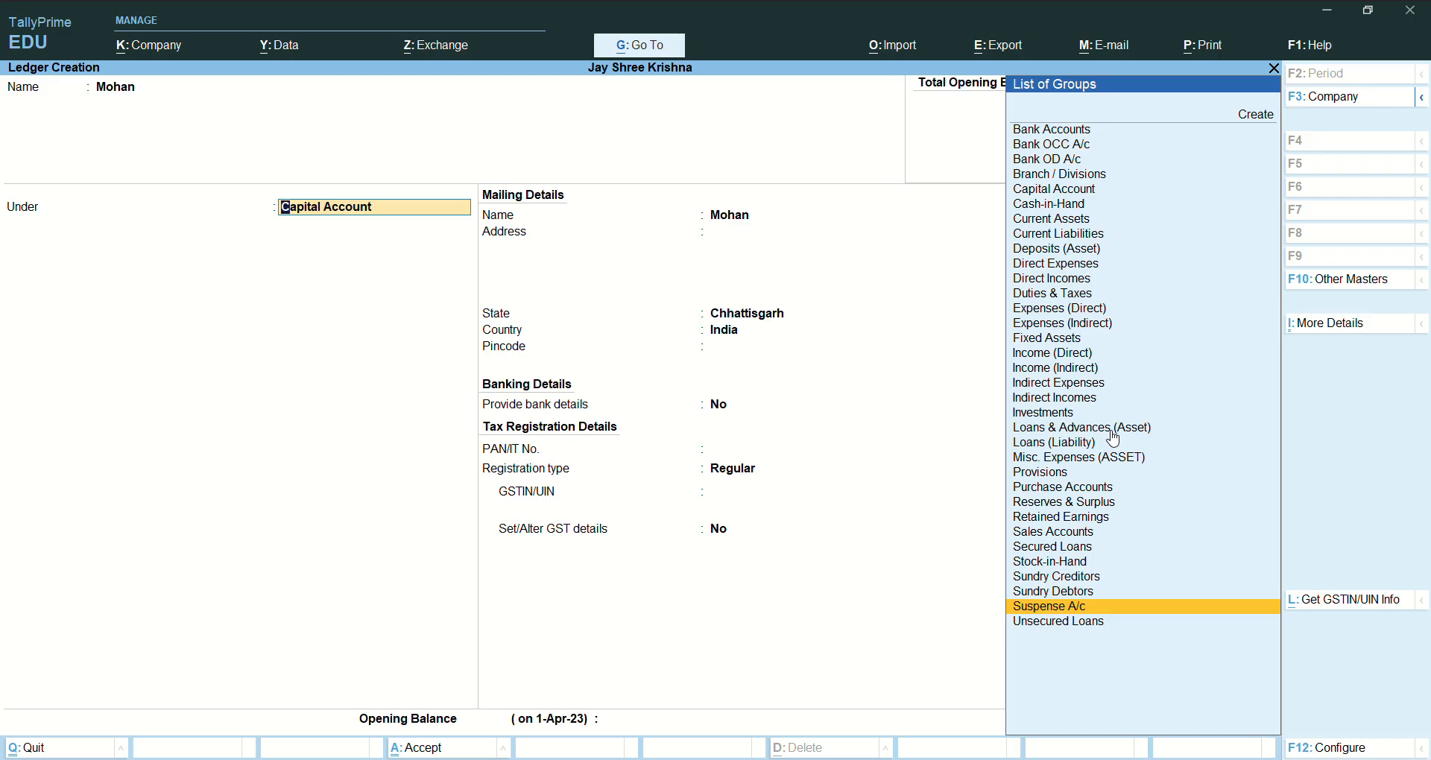
key("Down")
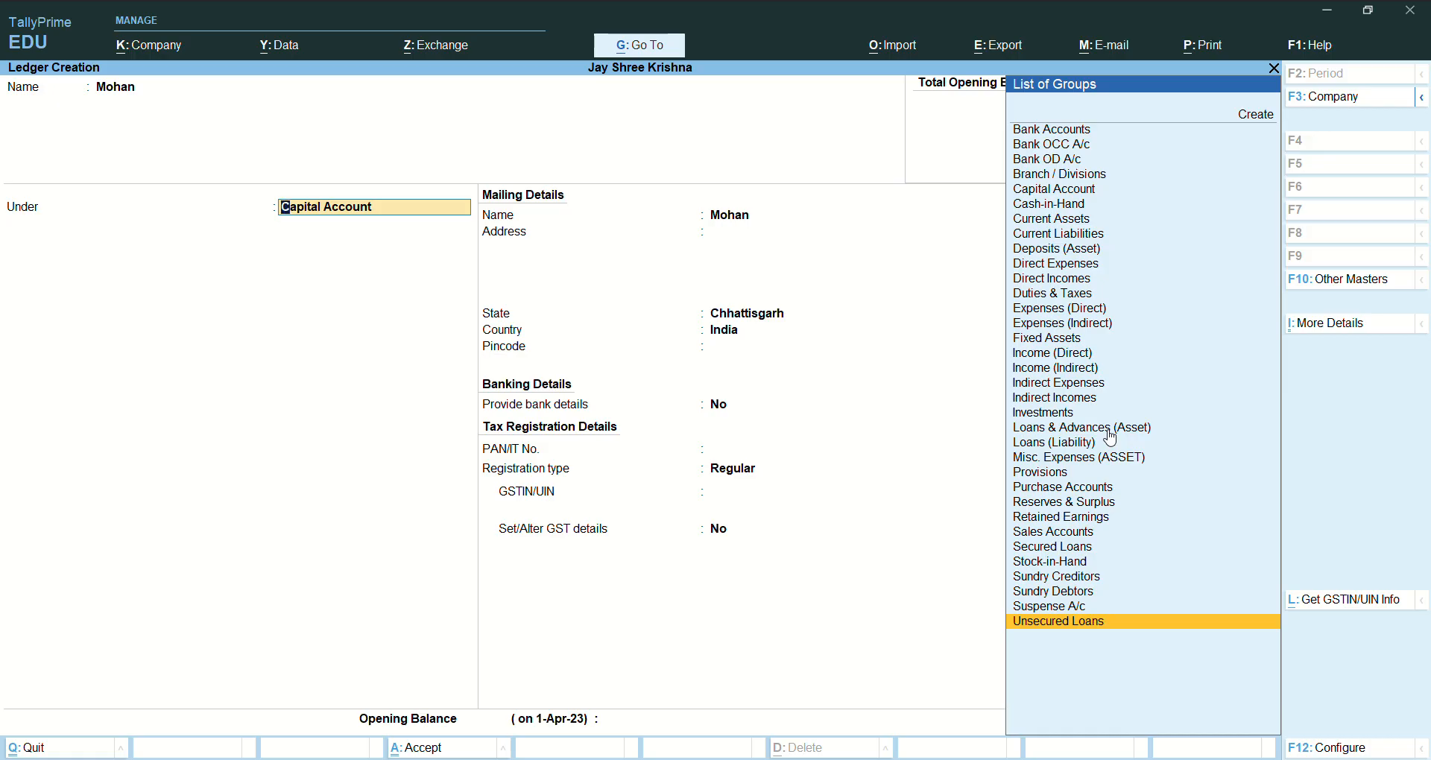
Step: Clear Capital Account from the ledger's Under field and reopen the full list of groups with the field empty
key("s")
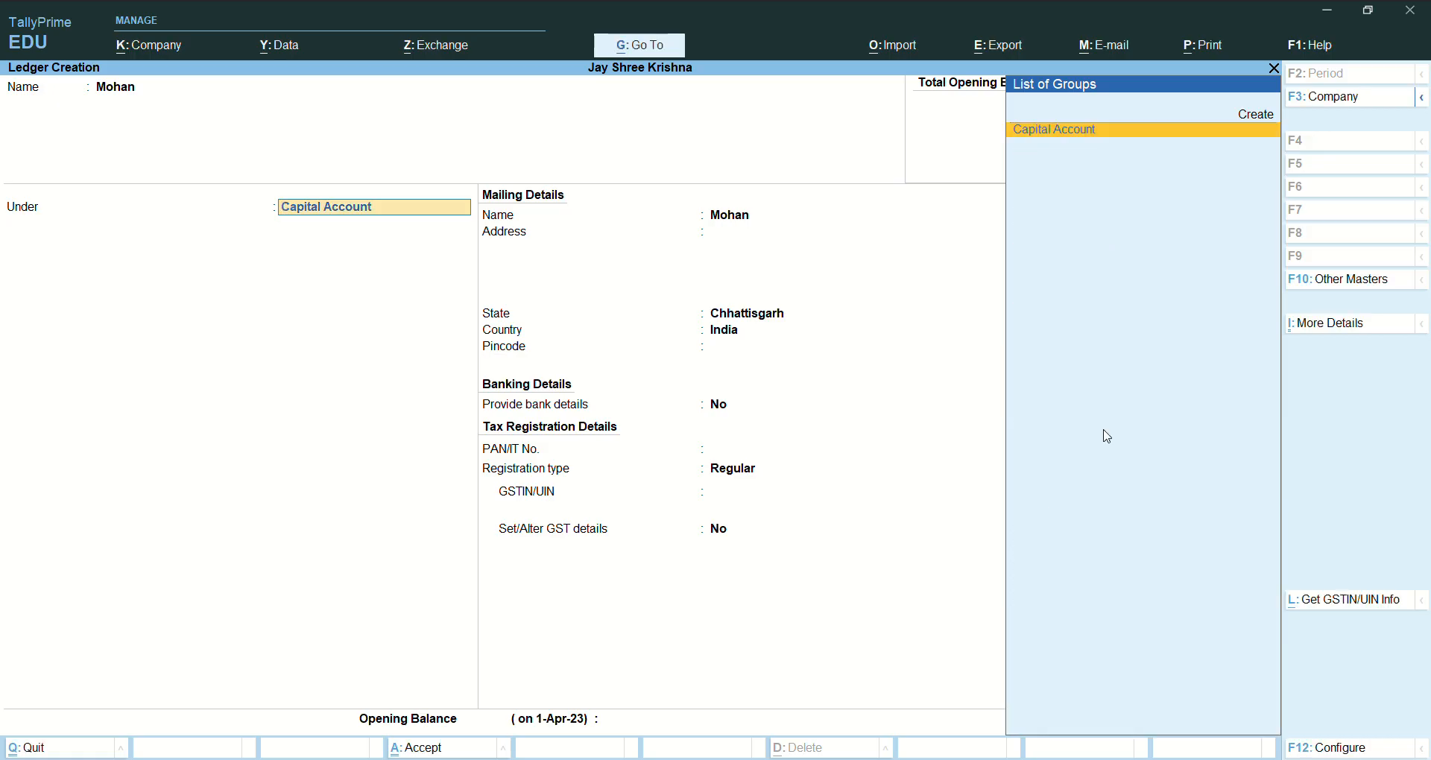
key("BackSpace")
key("BackSpace")
key("BackSpace")
key("BackSpace")
key("BackSpace")
key("BackSpace")
key("BackSpace")
key("BackSpace")
key("BackSpace")
key("BackSpace")
key("BackSpace")
key("BackSpace")
key("BackSpace")
key("BackSpace")
key("BackSpace")
key("BackSpace")
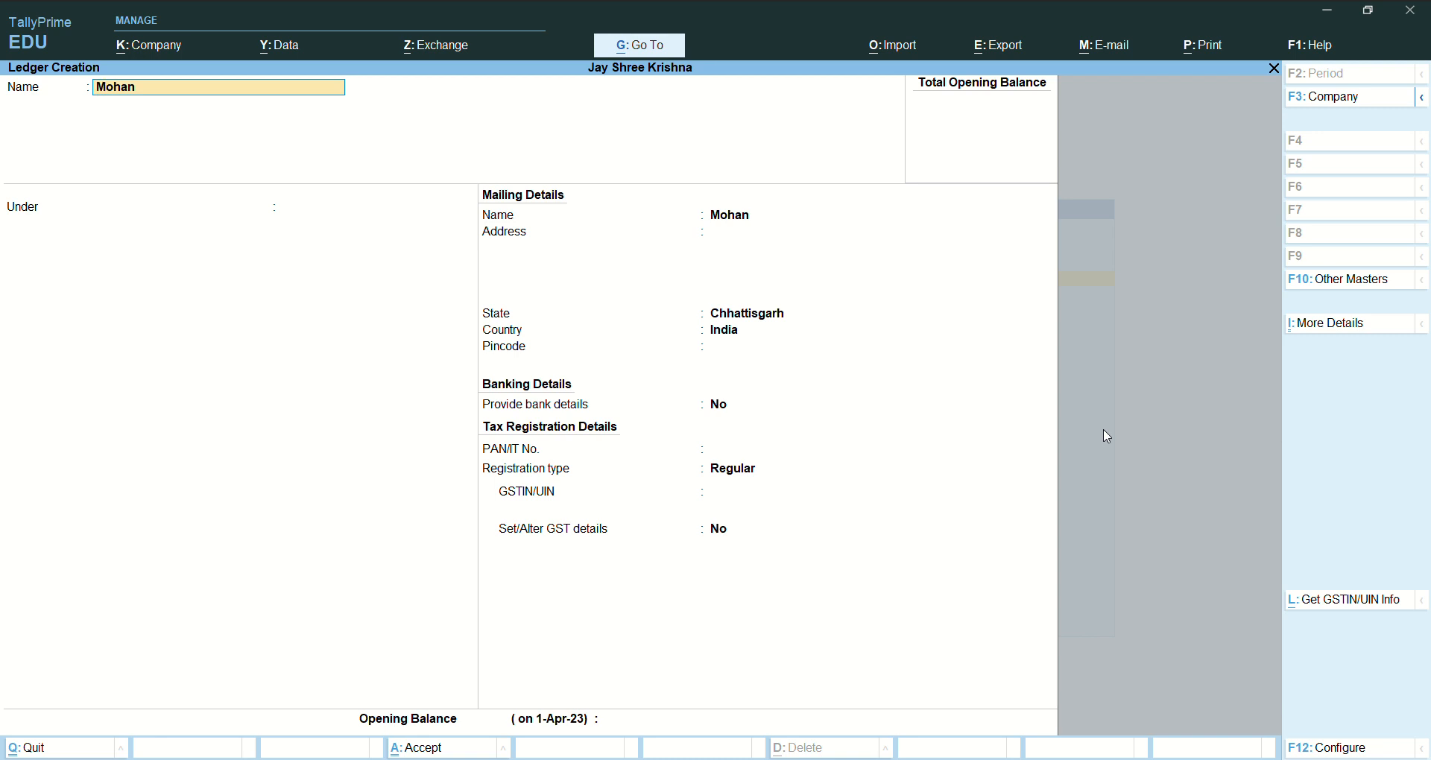
key("Return")
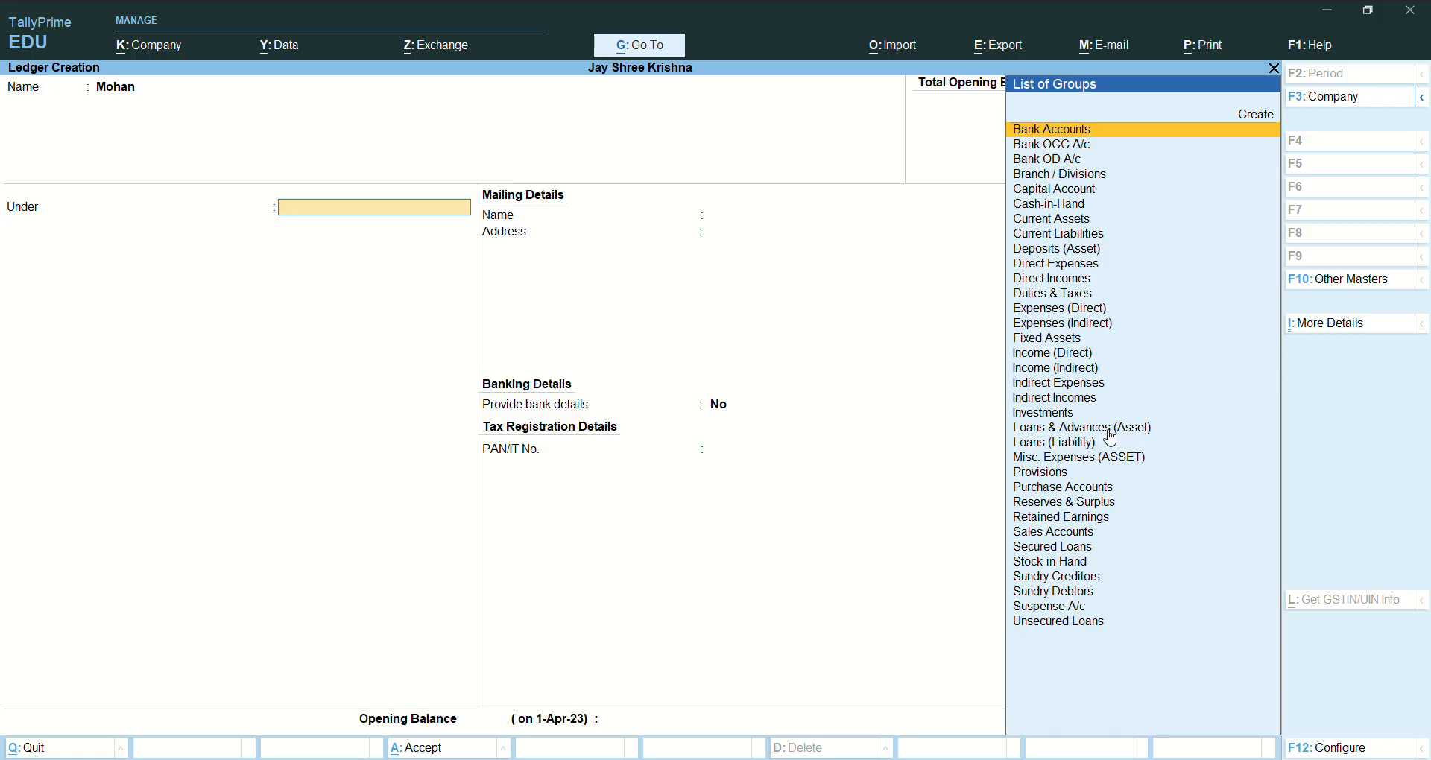
Step: Browse the groups after Bank Accounts for the ledger's empty Under field
key("Down")
key("Down")
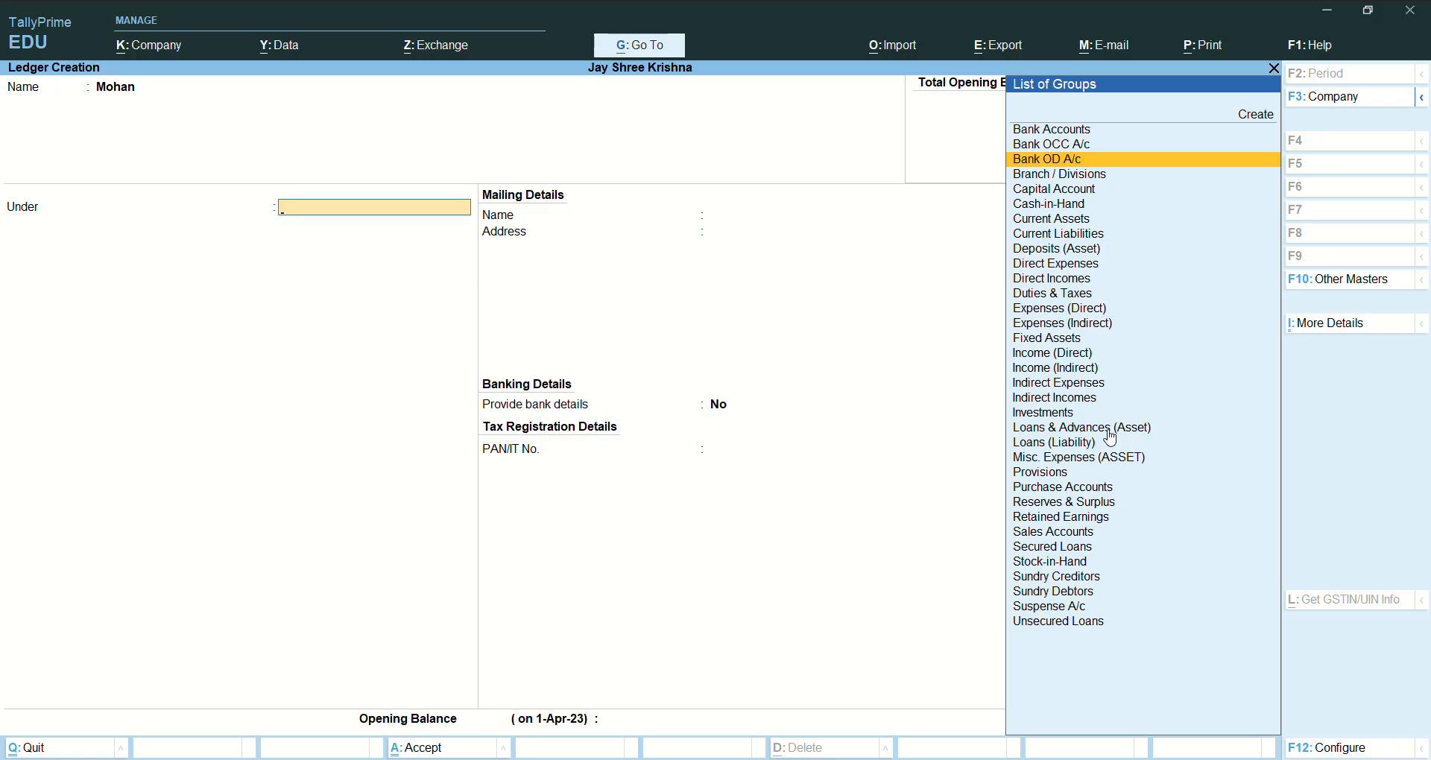